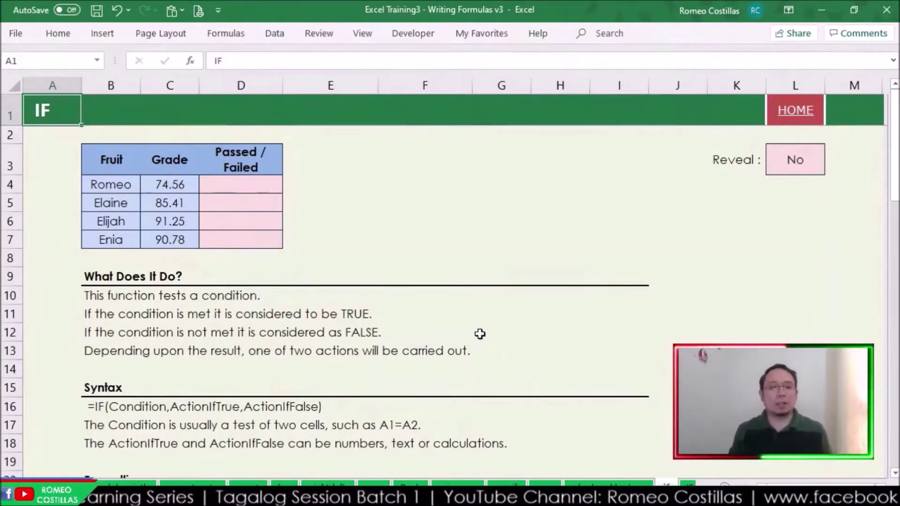
Change the B3 header from Fruit to Student, then select Romeo's Passed/Failed cell D4
{"action": "left_click", "coordinate": [250, 188]}
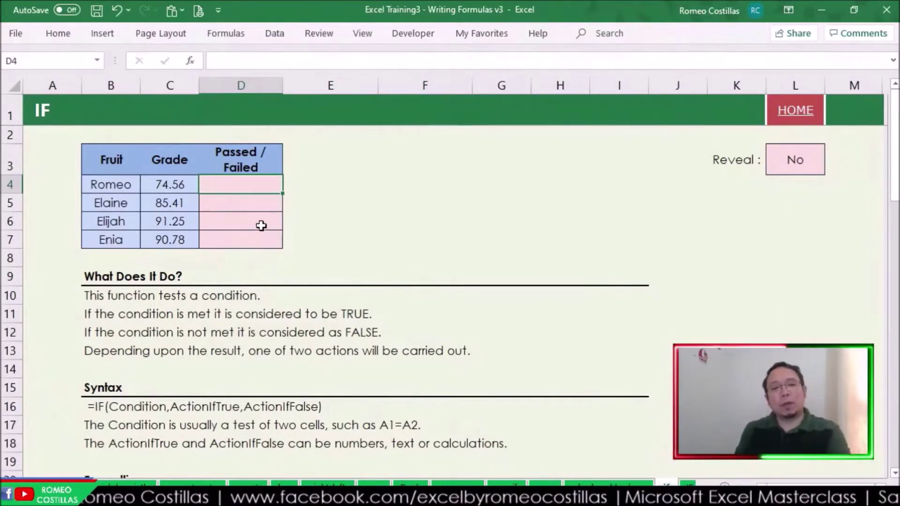
{"action": "left_click", "coordinate": [125, 163]}
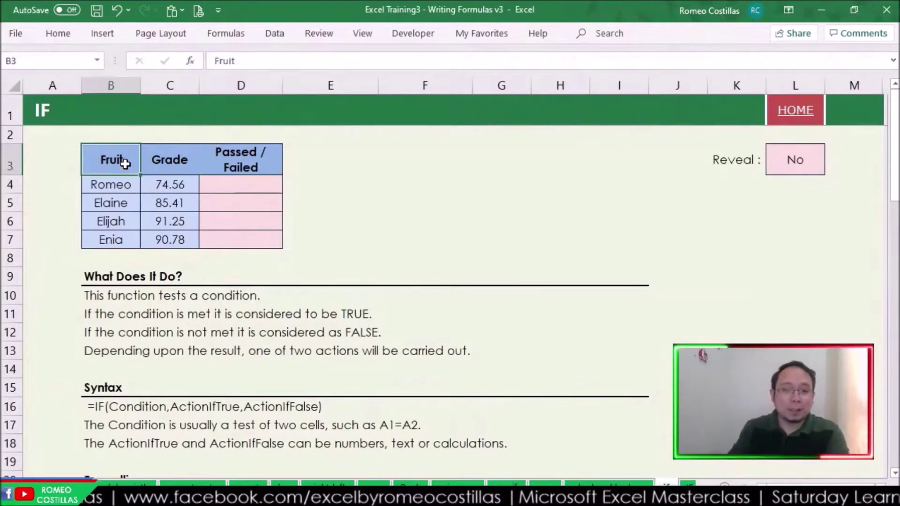
{"action": "type", "text": "Student"}
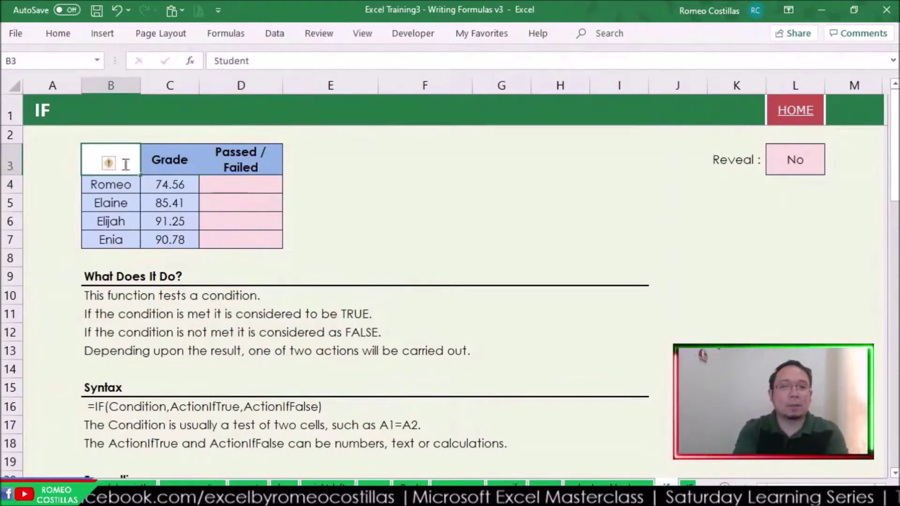
{"action": "key", "text": "Return"}
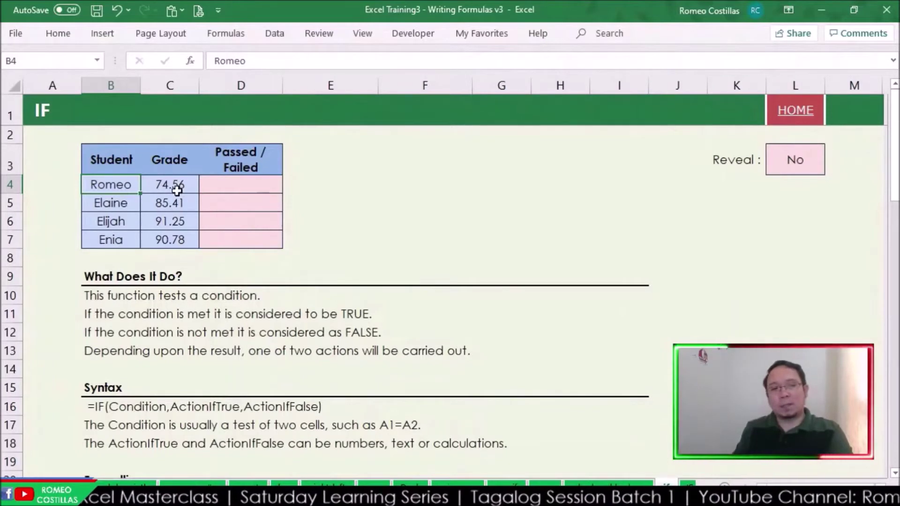
{"action": "left_click", "coordinate": [243, 187]}
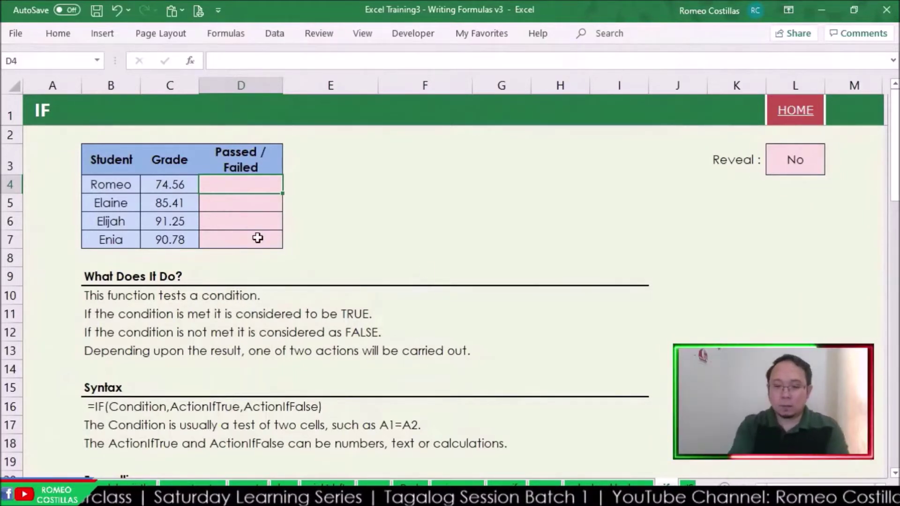
Enter =IF(C4>=75,"Passed","Failed") in D4 so Romeo's 74.56 grade shows Failed
{"action": "type", "text": "="}
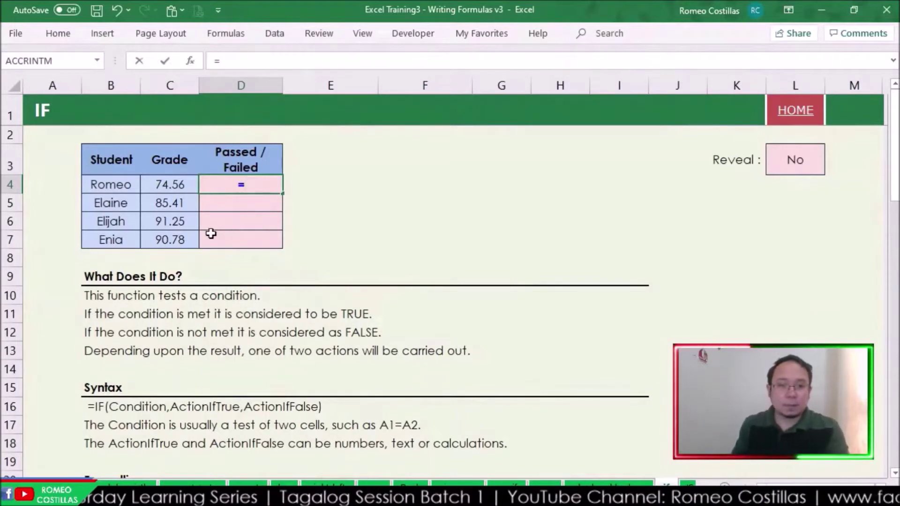
{"action": "type", "text": "if"}
{"action": "key", "text": "Tab"}
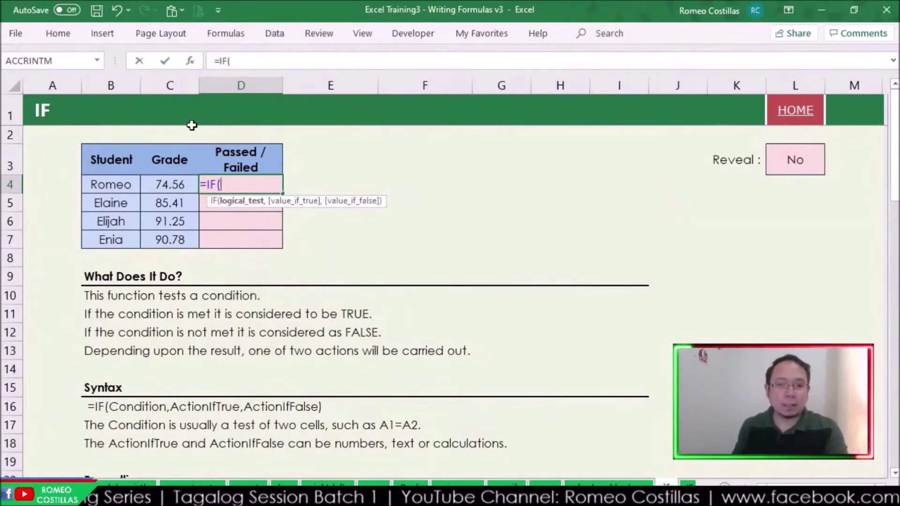
{"action": "left_click", "coordinate": [172, 185]}
{"action": "type", "text": ">=75"}
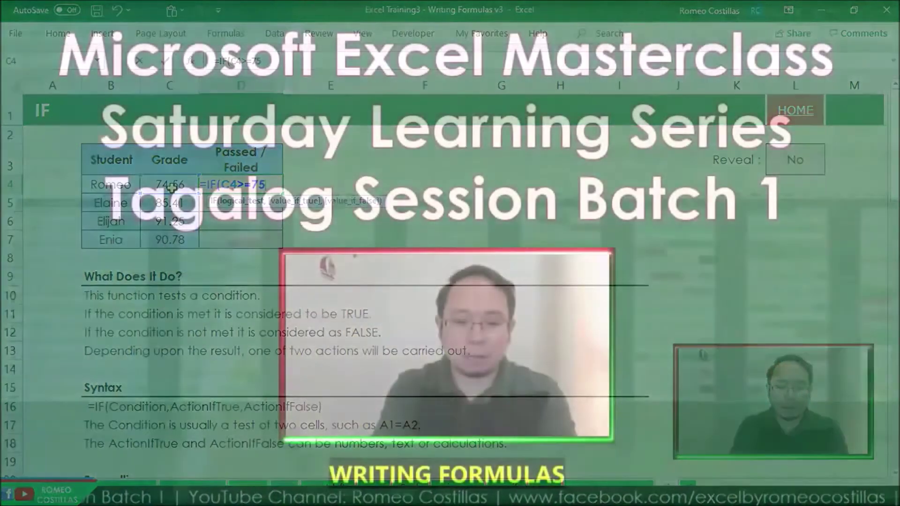
{"action": "type", "text": ",\"Passed\",\"Failed\""}
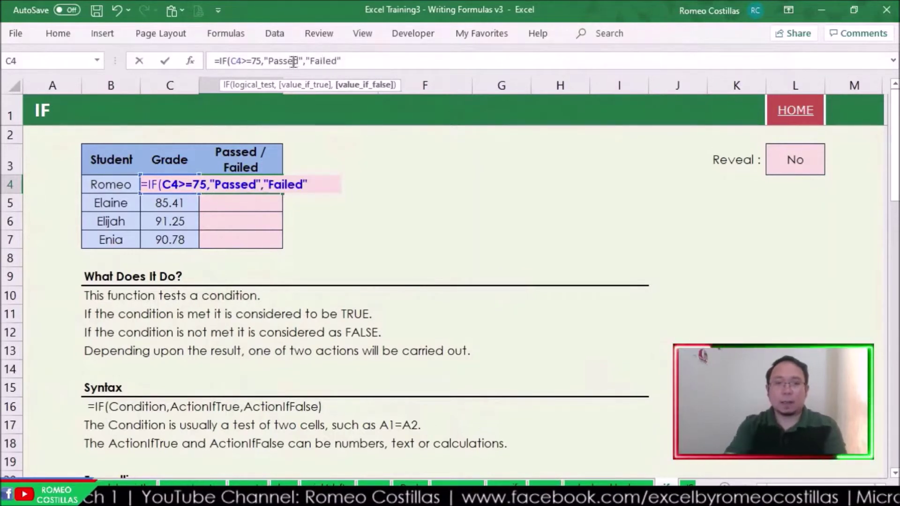
{"action": "key", "text": "alt+Tab"}
{"action": "key", "text": "Tab"}
{"action": "key", "text": "alt+Tab"}
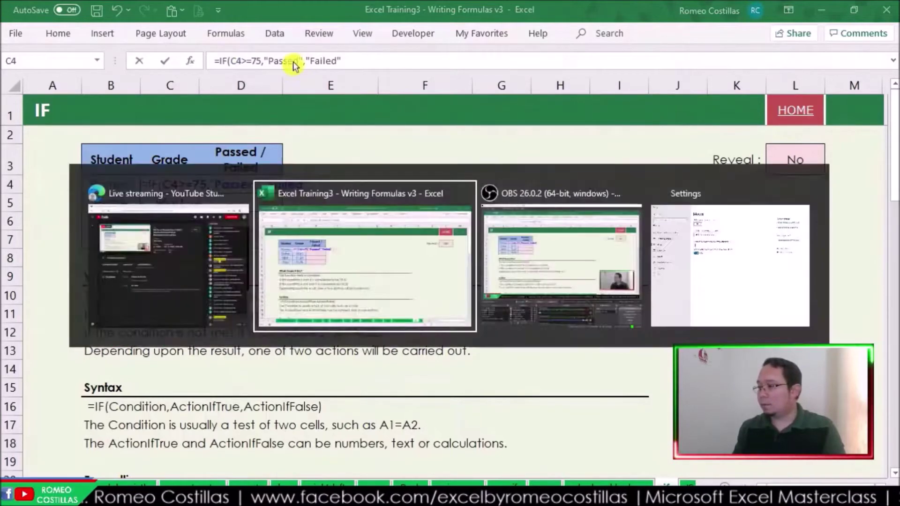
{"action": "key", "text": "alt+Tab"}
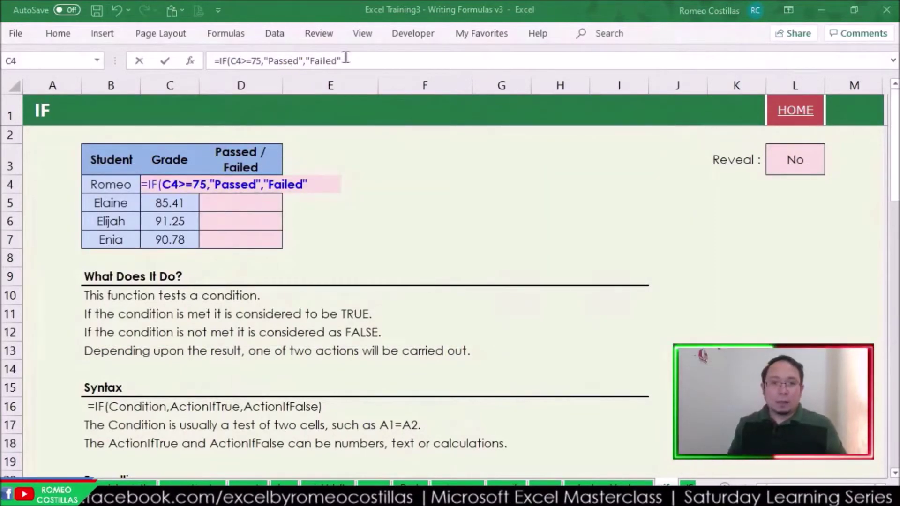
{"action": "type", "text": ")"}
{"action": "key", "text": "Return"}
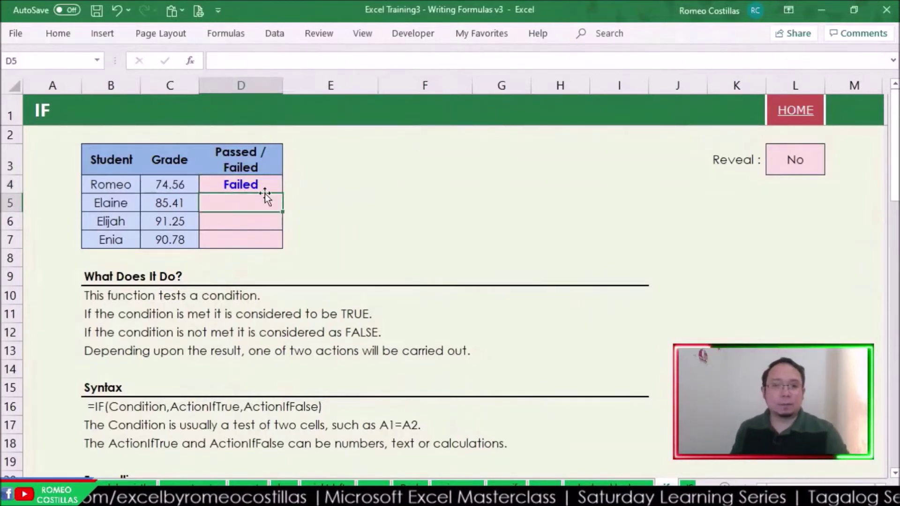
Fill the pass/fail formula from D4 down to D7 and set Reveal to Yes
{"action": "left_click", "coordinate": [265, 188]}
{"action": "left_click_drag", "start_coordinate": [284, 195], "coordinate": [283, 249]}
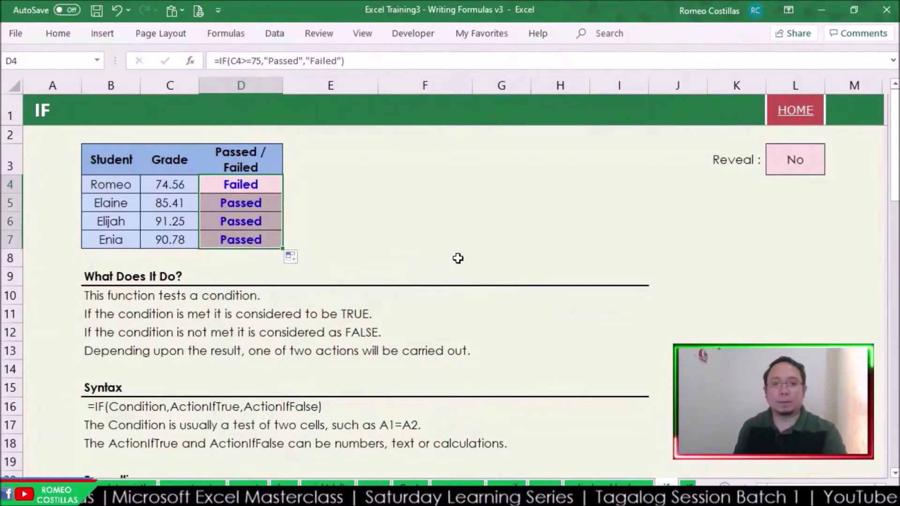
{"action": "left_click", "coordinate": [796, 160]}
{"action": "left_click", "coordinate": [830, 169]}
{"action": "left_click", "coordinate": [819, 182]}
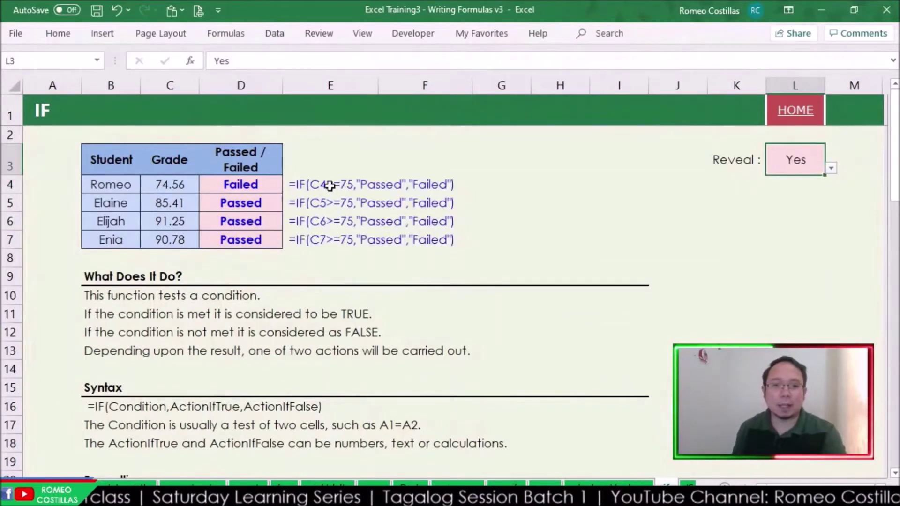
Scroll down to the Example 1 sales table and inspect the answer formula in F32
{"action": "scroll", "coordinate": [516, 244], "scroll_direction": "down", "scroll_amount": 4}
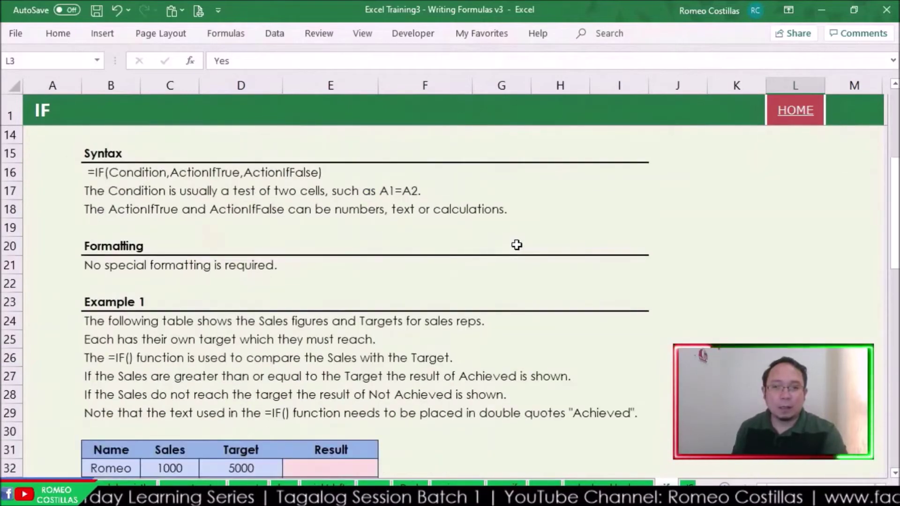
{"action": "scroll", "coordinate": [515, 241], "scroll_direction": "down", "scroll_amount": 3}
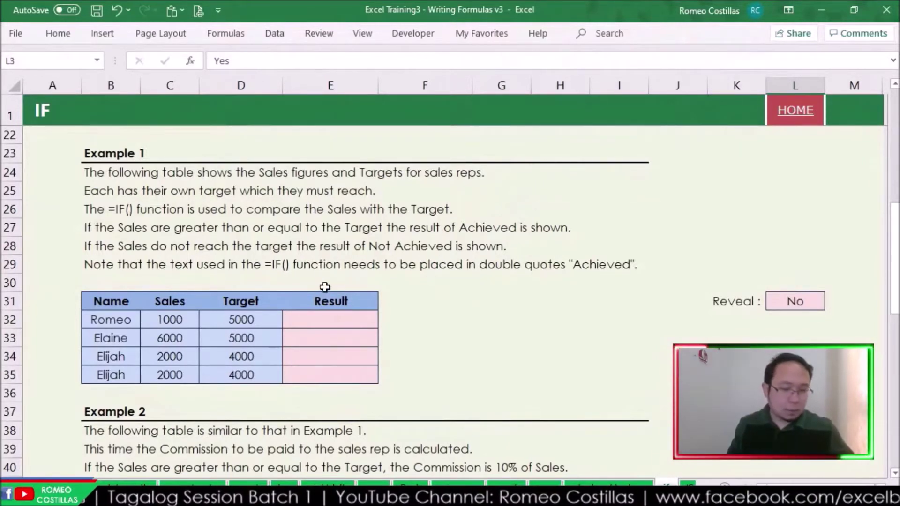
{"action": "left_click", "coordinate": [395, 318]}
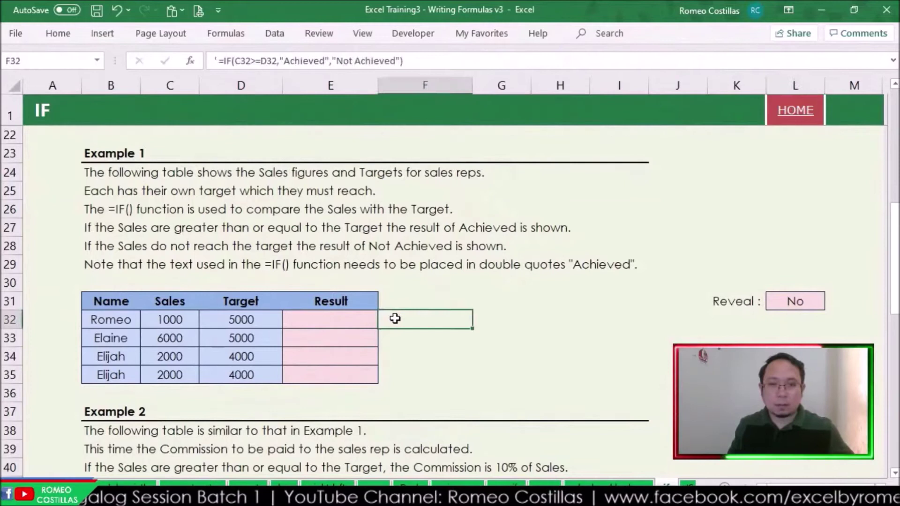
Enter =IF(C32>=D32,"Achieved","Not Achieved") in E32 and fill it down to E35
{"action": "left_click", "coordinate": [334, 321]}
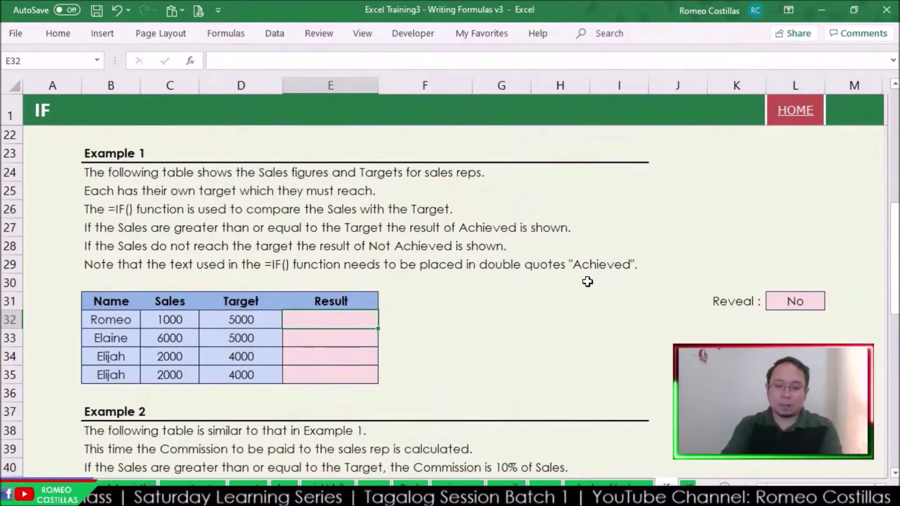
{"action": "type", "text": "=IF("}
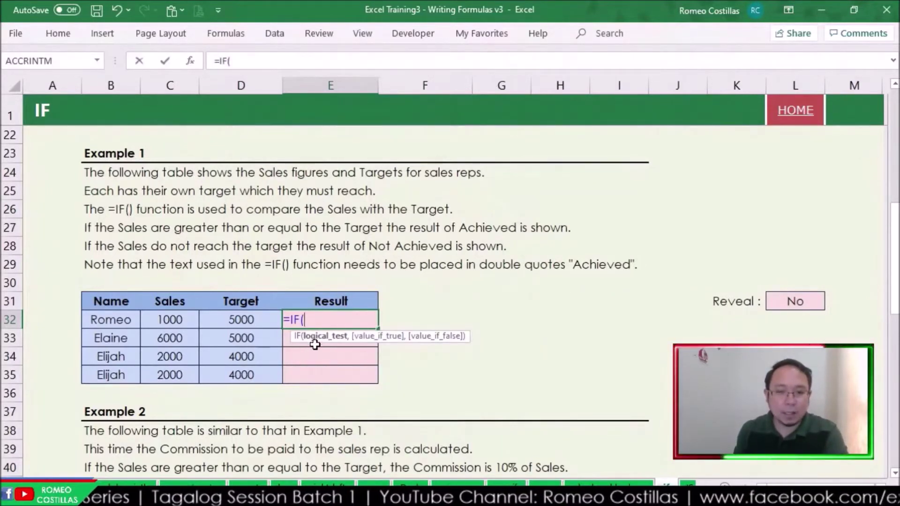
{"action": "left_click", "coordinate": [181, 320]}
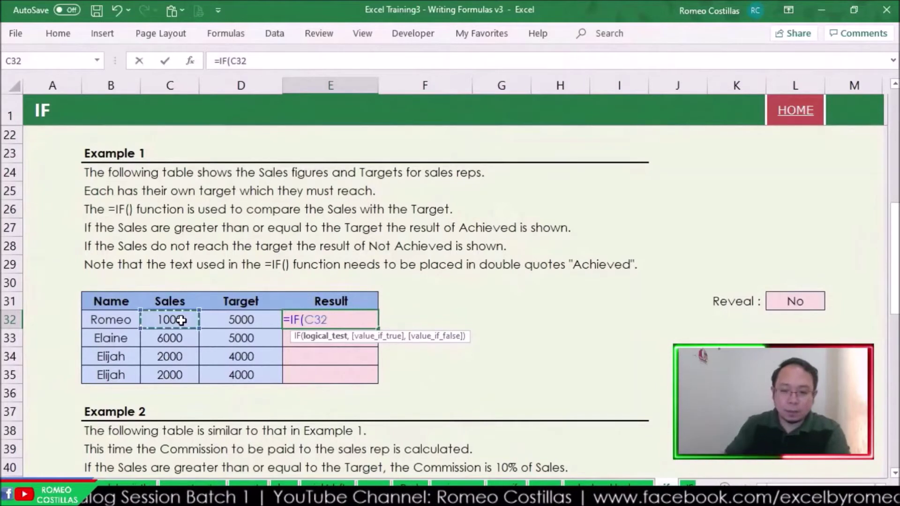
{"action": "type", "text": ">="}
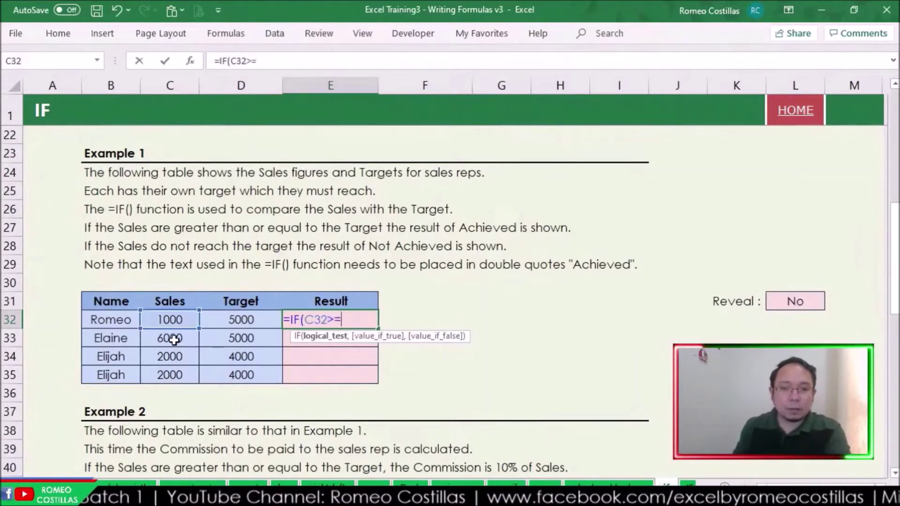
{"action": "left_click", "coordinate": [265, 323]}
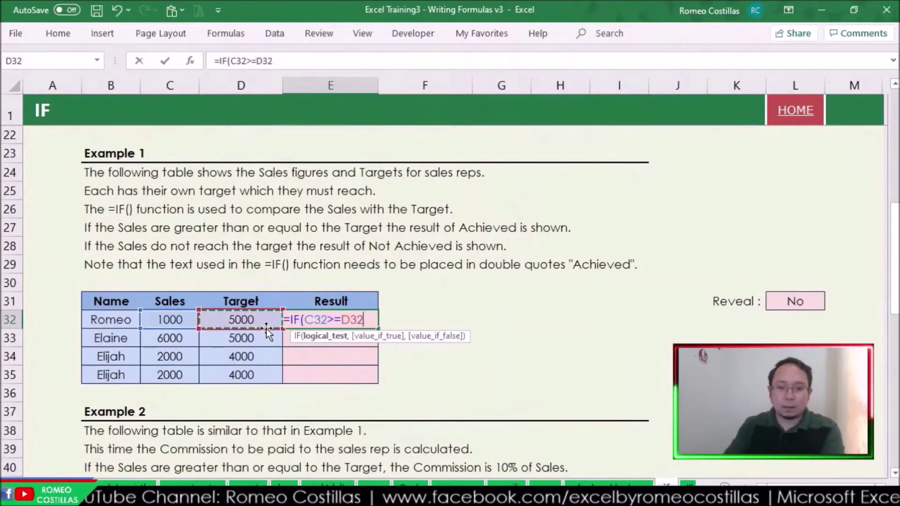
{"action": "type", "text": ",\"A"}
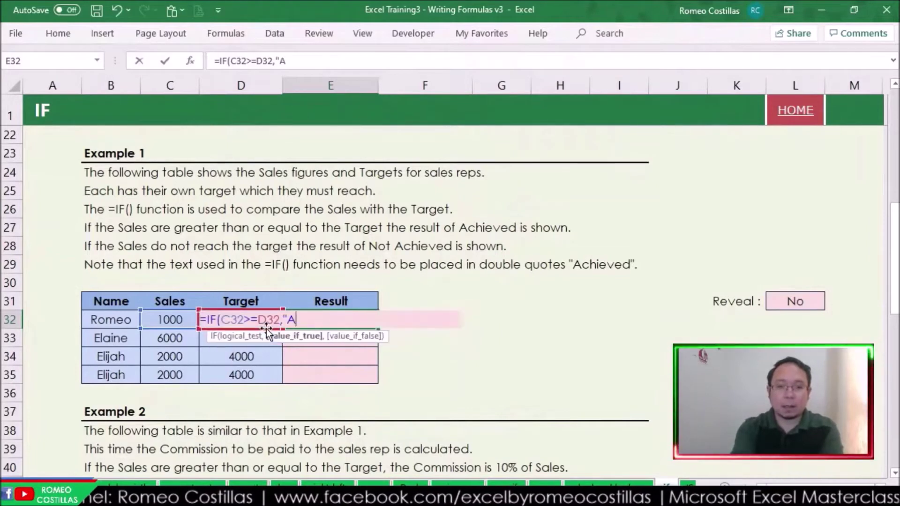
{"action": "type", "text": "chieved\""}
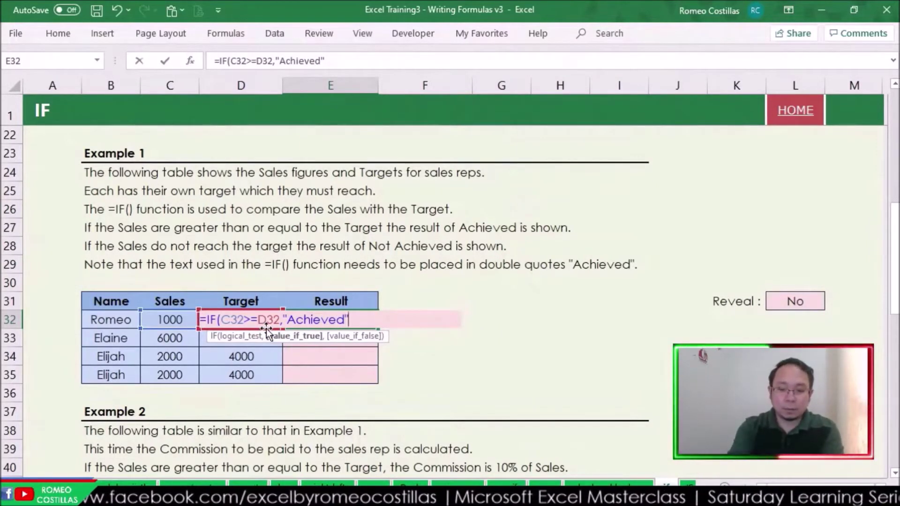
{"action": "type", "text": "\""}
{"action": "key", "text": "BackSpace"}
{"action": "type", "text": ",\""}
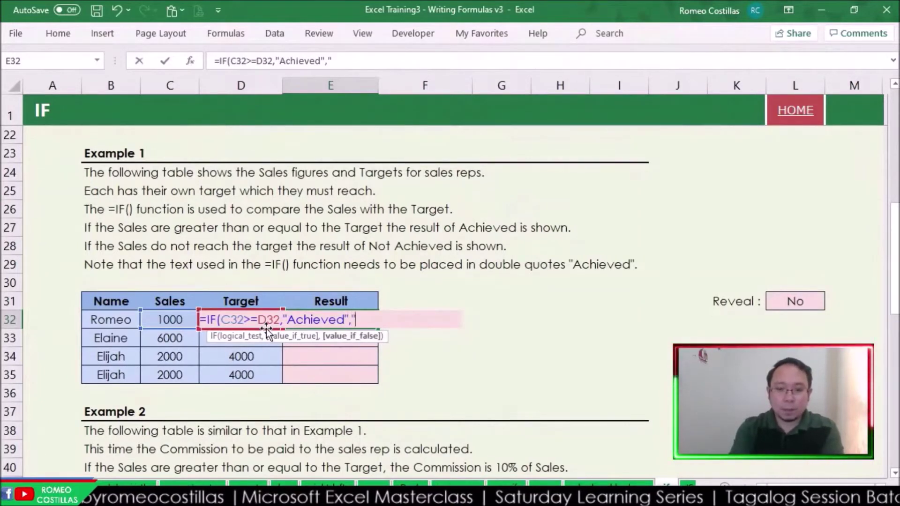
{"action": "type", "text": "Not Achieve"}
{"action": "type", "text": ")"}
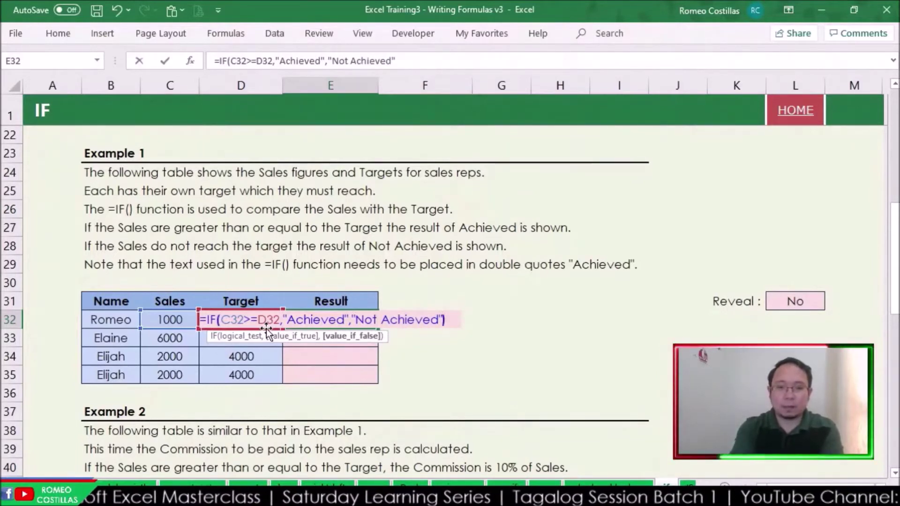
{"action": "key", "text": "Return"}
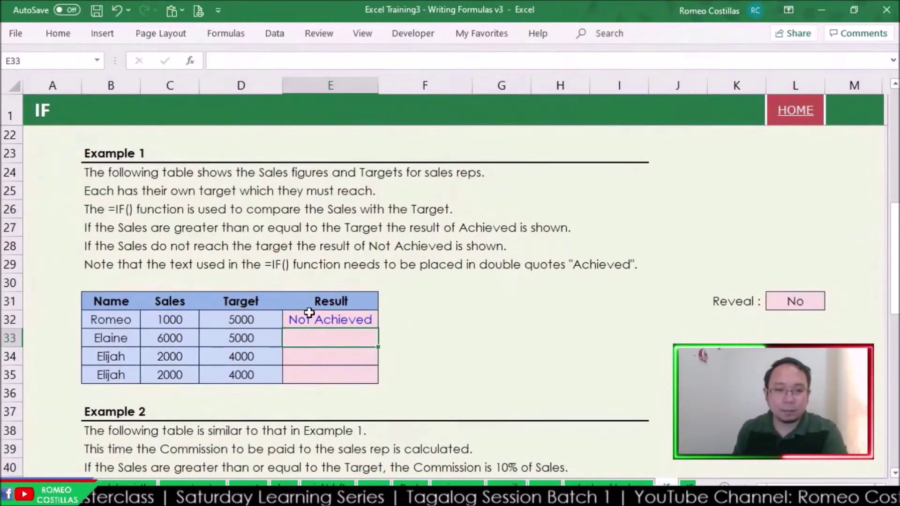
{"action": "left_click", "coordinate": [307, 316]}
{"action": "left_click_drag", "start_coordinate": [378, 332], "coordinate": [372, 374]}
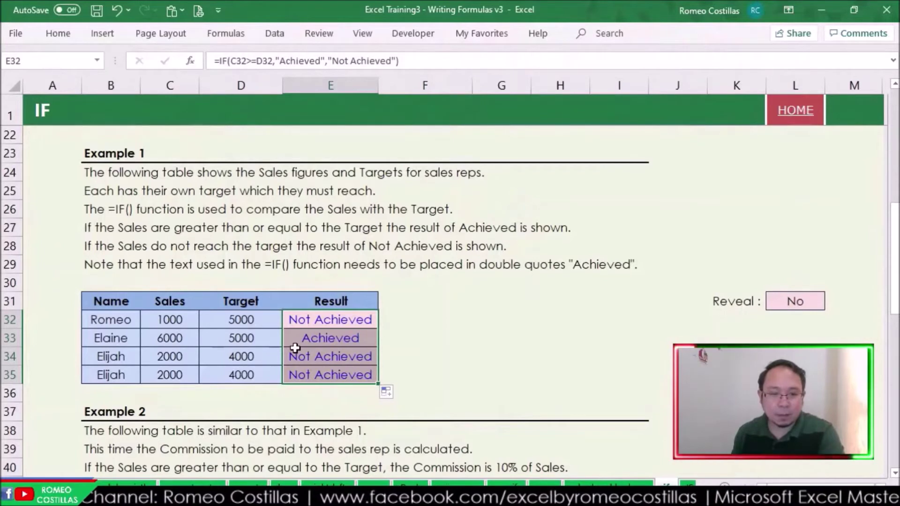
Set Example 1's Reveal to Yes and check the first Result formula
{"action": "left_click", "coordinate": [814, 302]}
{"action": "left_click", "coordinate": [831, 303]}
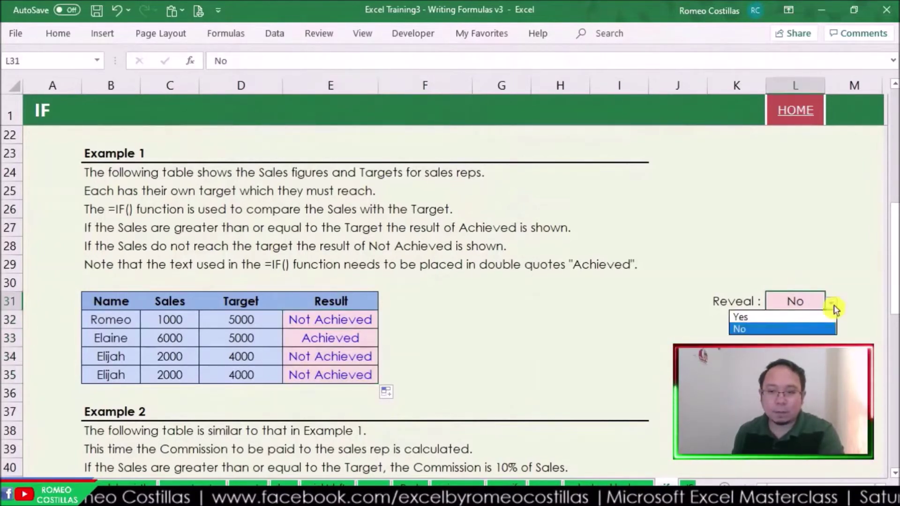
{"action": "left_click", "coordinate": [820, 316]}
{"action": "left_click", "coordinate": [346, 323]}
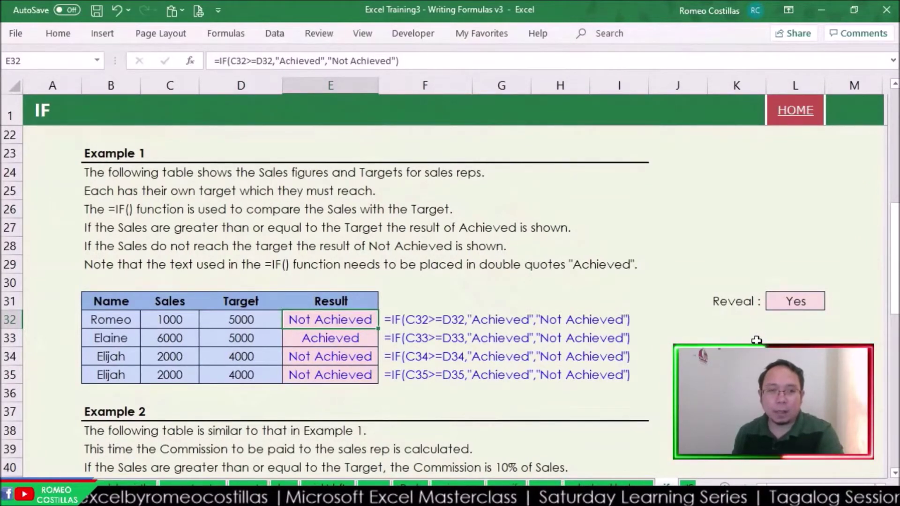
Scroll to Example 2 and start an =IF( formula in the first Commission cell E44
{"action": "scroll", "coordinate": [757, 340], "scroll_direction": "down", "scroll_amount": 3}
{"action": "scroll", "coordinate": [756, 340], "scroll_direction": "down", "scroll_amount": 1}
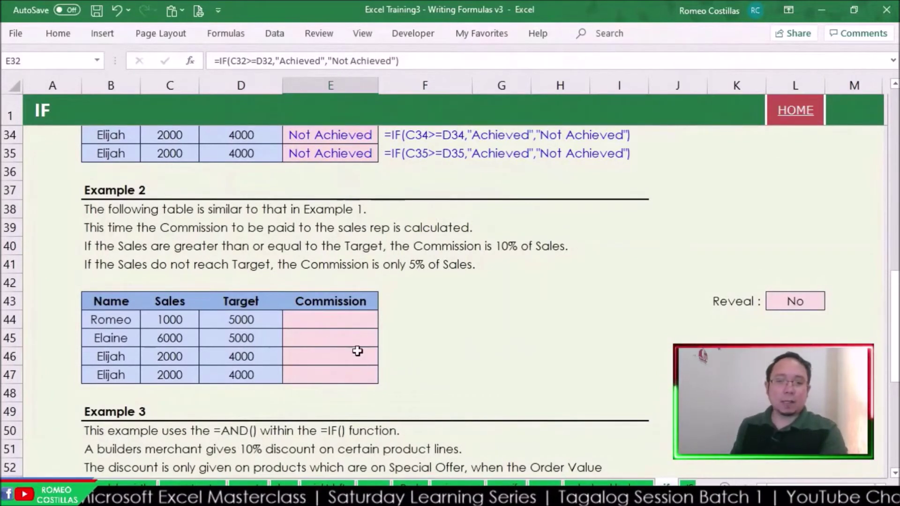
{"action": "left_click", "coordinate": [341, 324]}
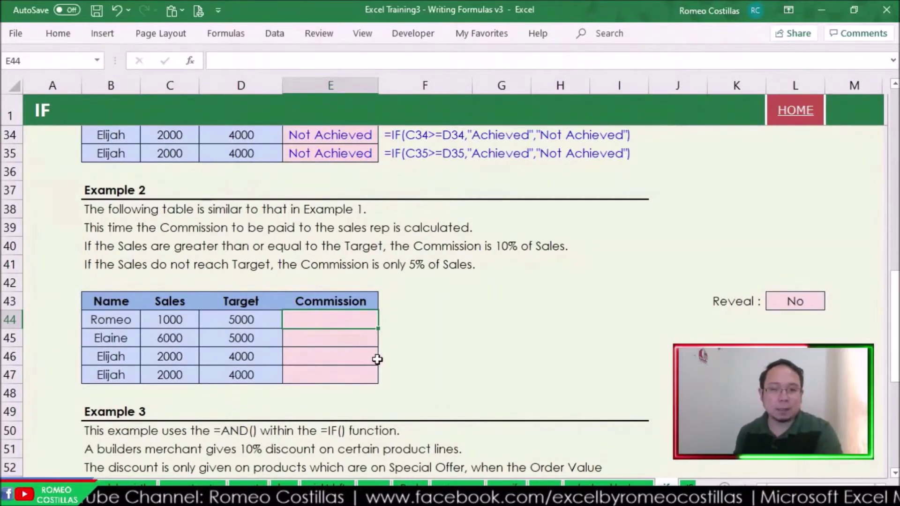
{"action": "type", "text": "=IF("}
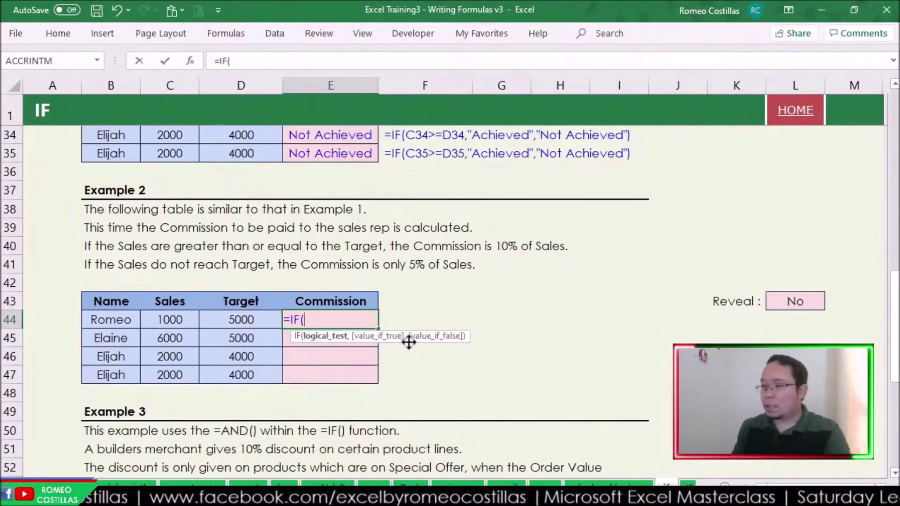
Complete E44 as =IF(C44>=D44,C44*10%,C44*5%) and fill it down to E47
{"action": "left_click", "coordinate": [187, 323]}
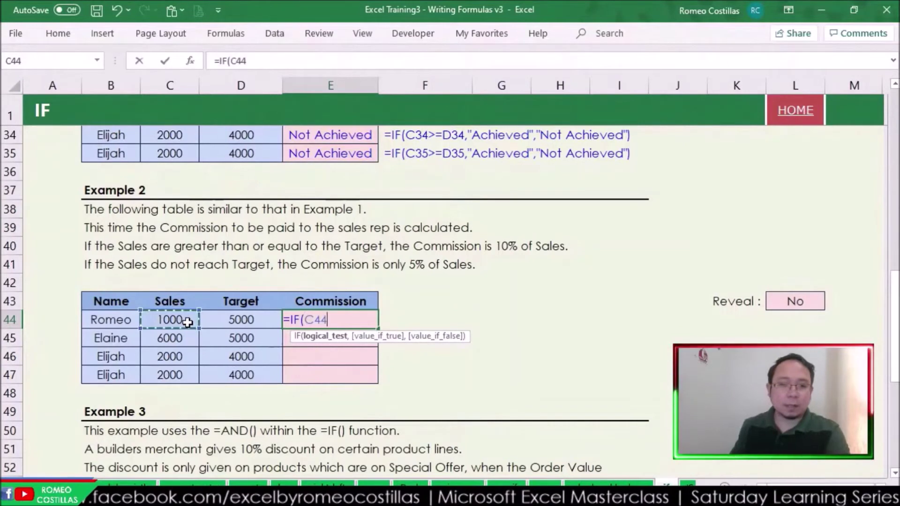
{"action": "type", "text": ">="}
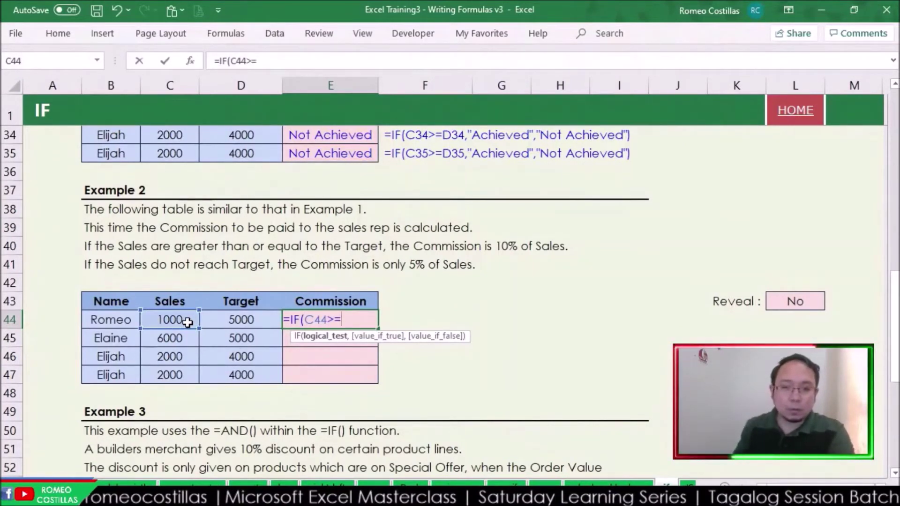
{"action": "left_click", "coordinate": [244, 307]}
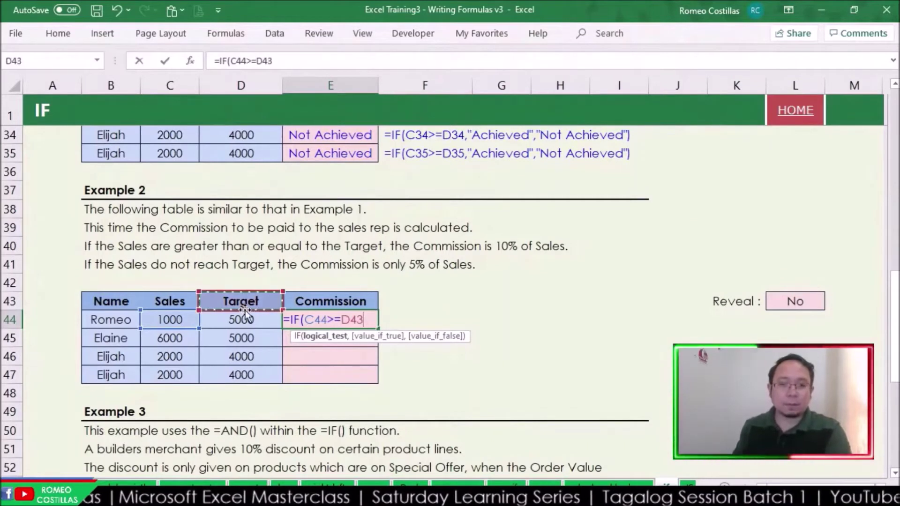
{"action": "left_click", "coordinate": [230, 319]}
{"action": "type", "text": ","}
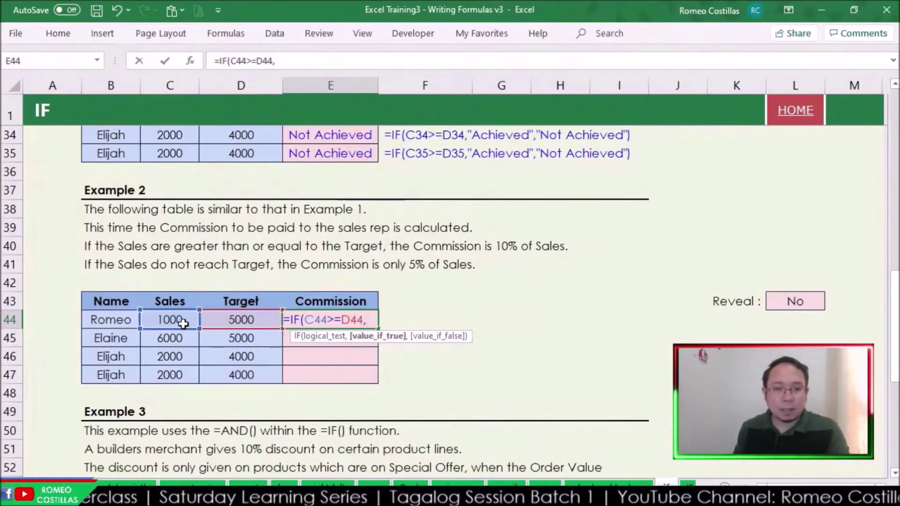
{"action": "left_click", "coordinate": [185, 324]}
{"action": "type", "text": "*"}
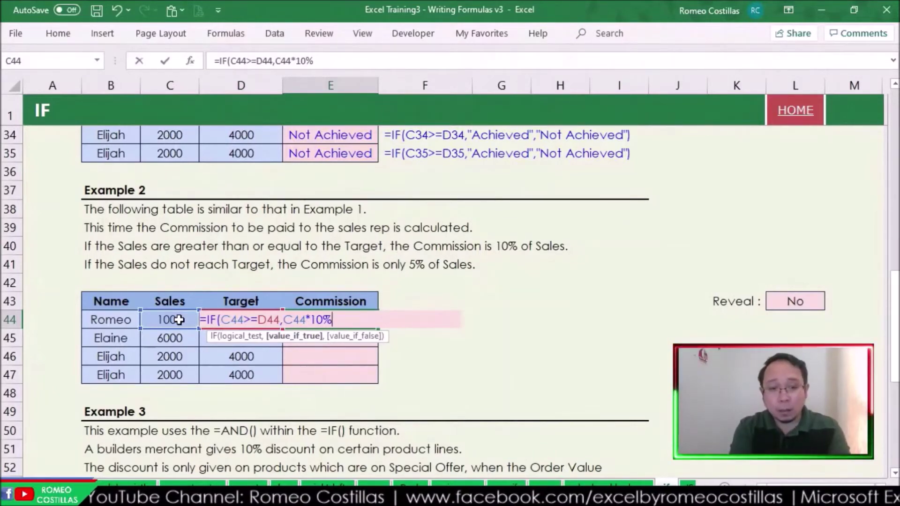
{"action": "type", "text": ","}
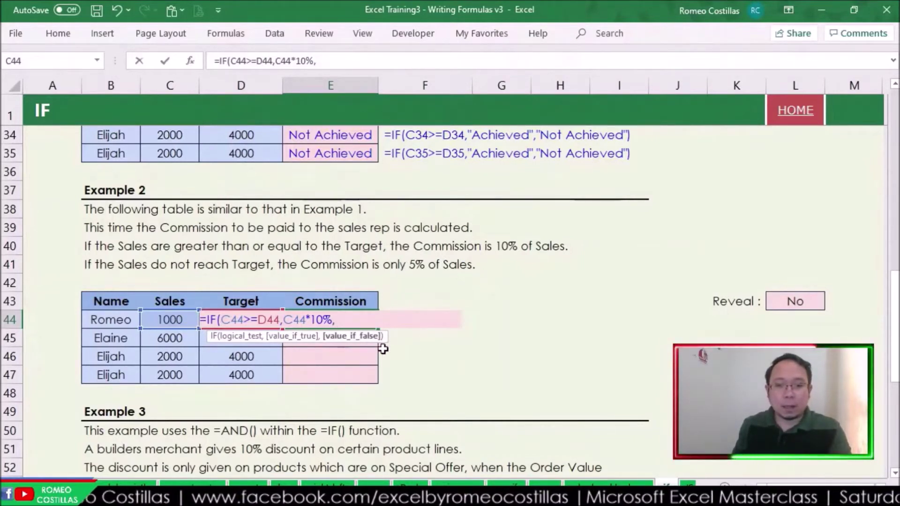
{"action": "left_click", "coordinate": [177, 320]}
{"action": "type", "text": "*"}
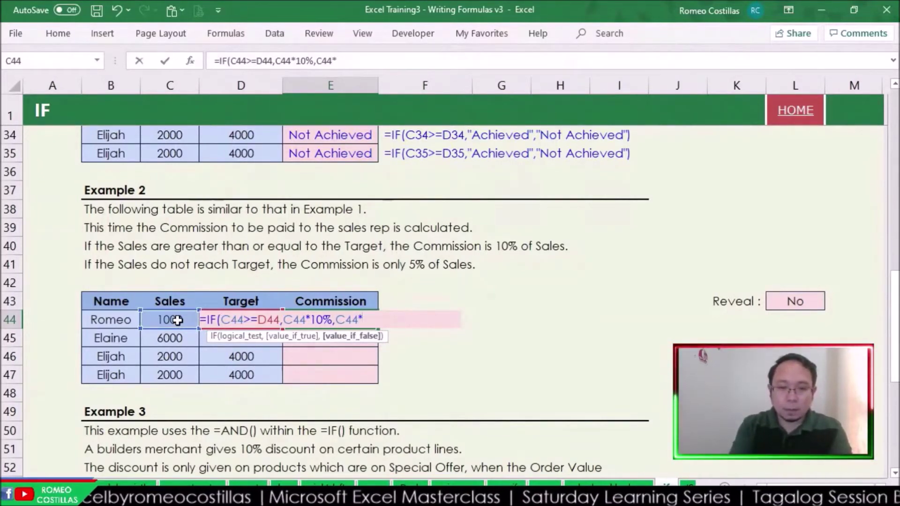
{"action": "type", "text": "5%"}
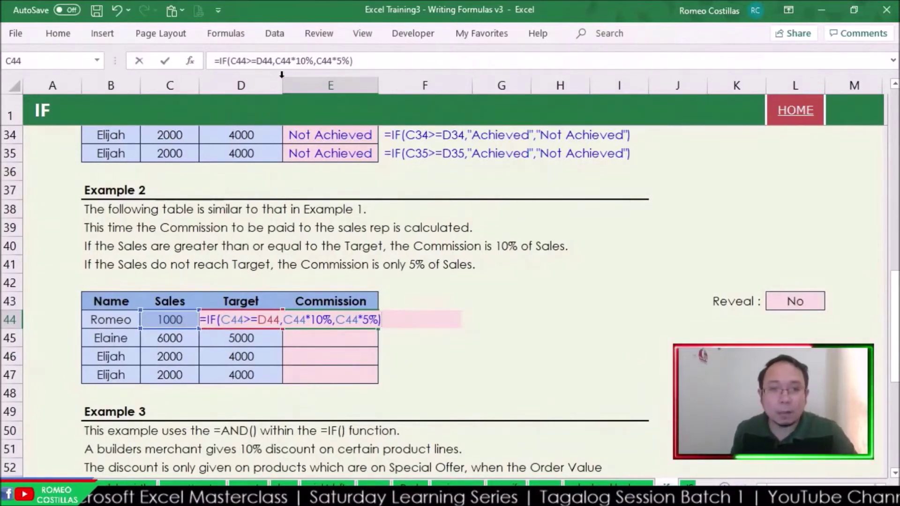
{"action": "key", "text": "Return"}
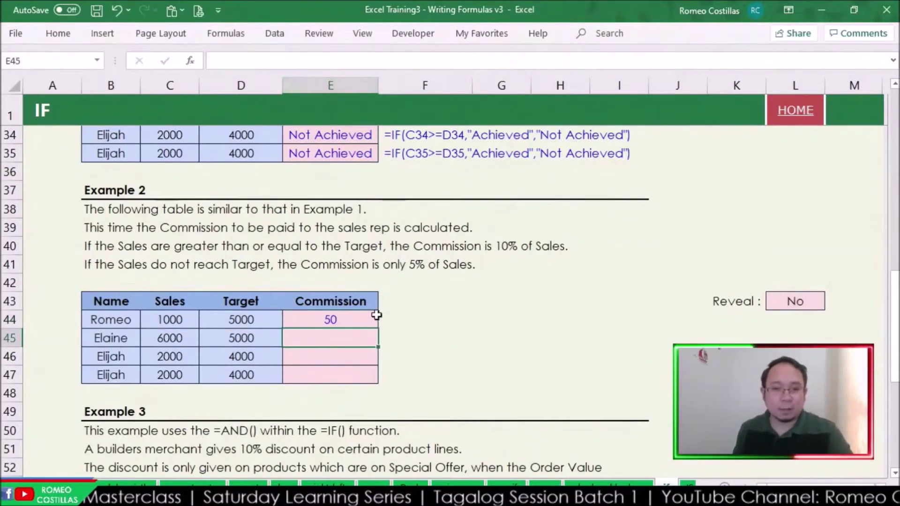
{"action": "left_click", "coordinate": [360, 319]}
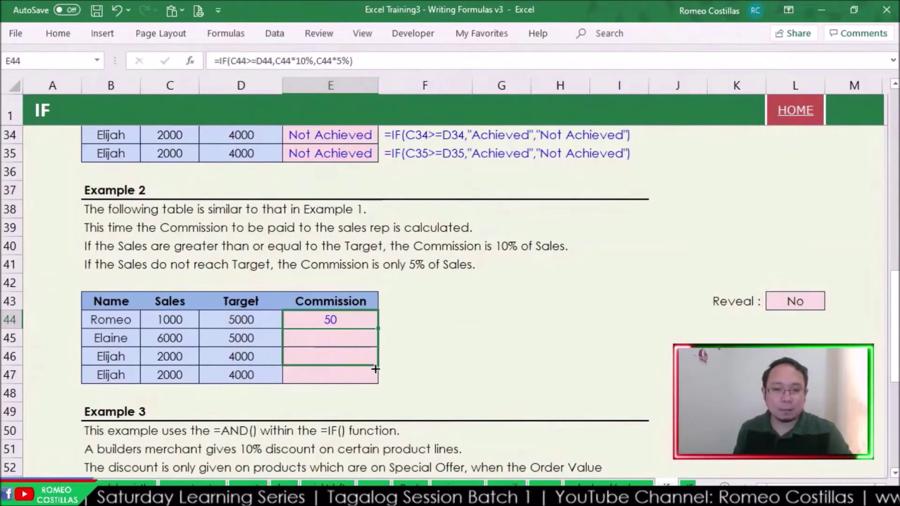
{"action": "left_click_drag", "start_coordinate": [380, 327], "coordinate": [380, 377]}
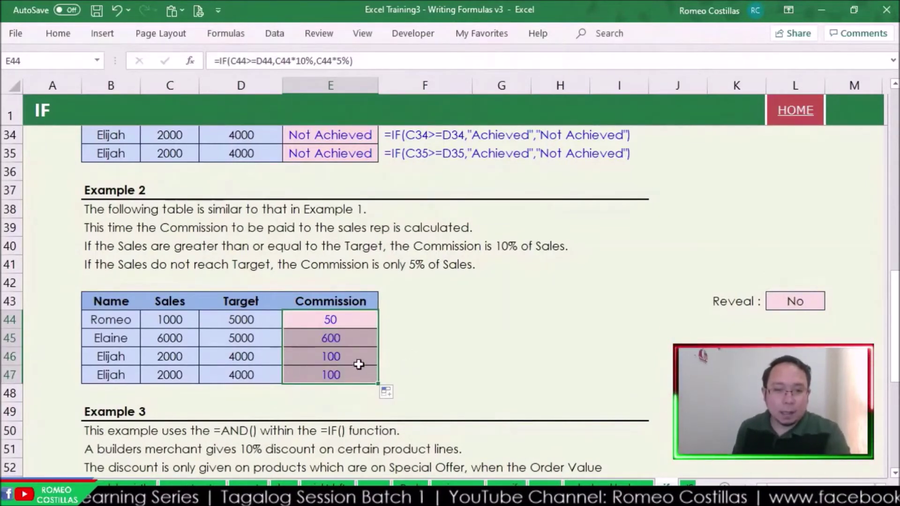
Check the Sales values in C44, C45 and C46 against the 50, 600, 100 commissions
{"action": "left_click", "coordinate": [185, 323]}
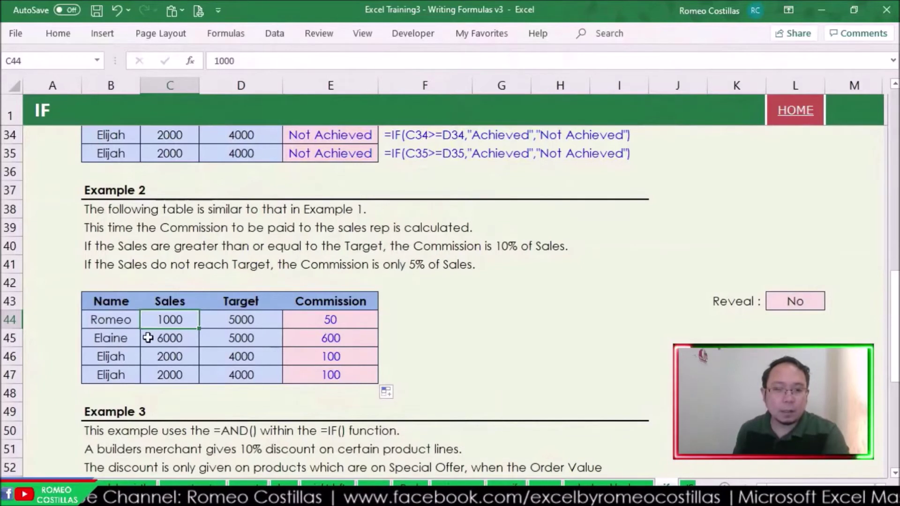
{"action": "left_click", "coordinate": [169, 341]}
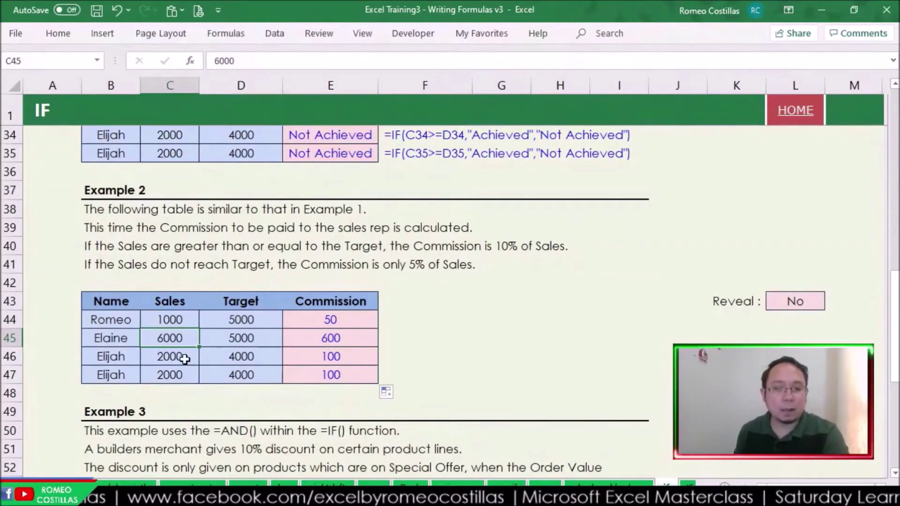
{"action": "left_click", "coordinate": [171, 358]}
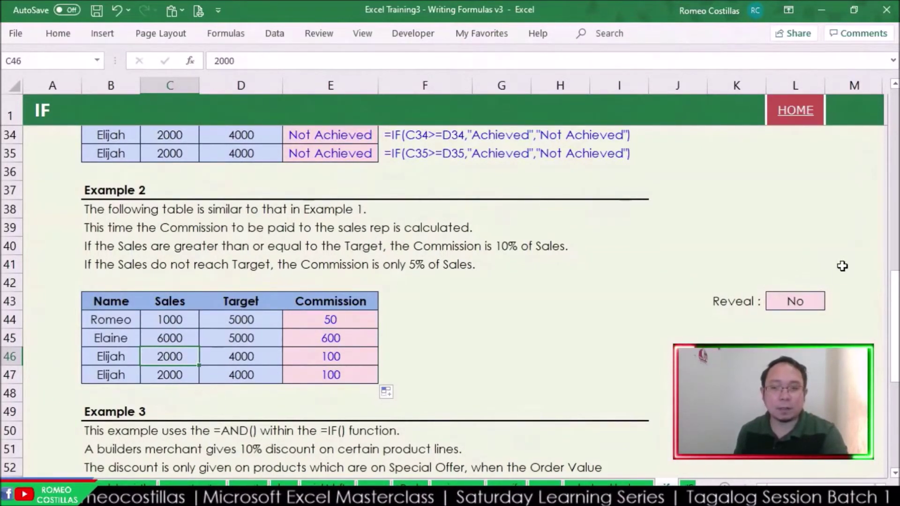
{"action": "left_click", "coordinate": [812, 300]}
Set Example 2's Reveal to Yes to show the commission formulas, then scroll down
{"action": "left_click", "coordinate": [832, 305]}
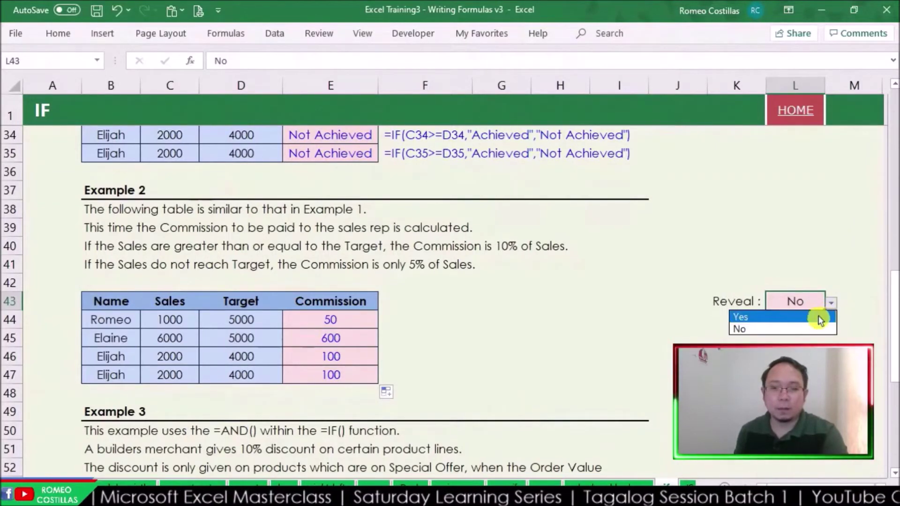
{"action": "left_click", "coordinate": [760, 316]}
{"action": "left_click", "coordinate": [342, 320]}
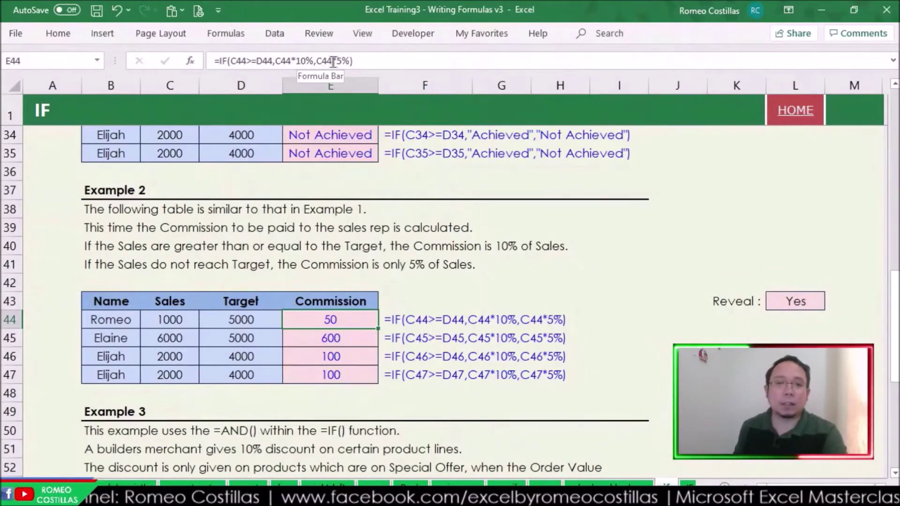
{"action": "scroll", "coordinate": [594, 382], "scroll_direction": "down", "scroll_amount": 4}
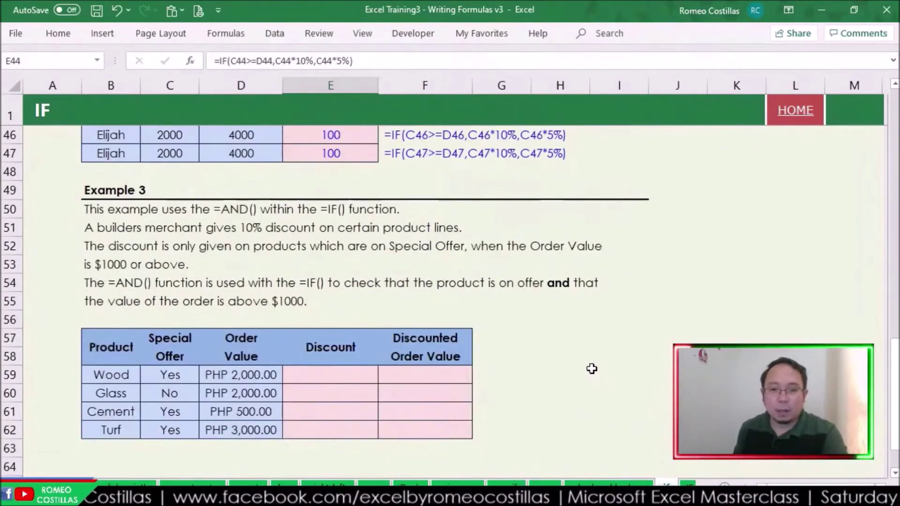
Scroll to the Example 3 discount table, check Wood's Special Offer, and select E59
{"action": "scroll", "coordinate": [592, 369], "scroll_direction": "down", "scroll_amount": 1}
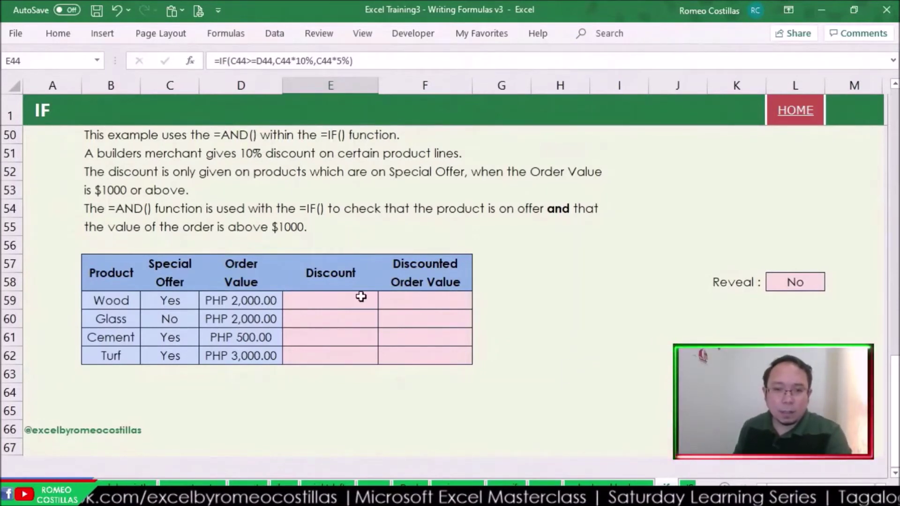
{"action": "left_click", "coordinate": [338, 303]}
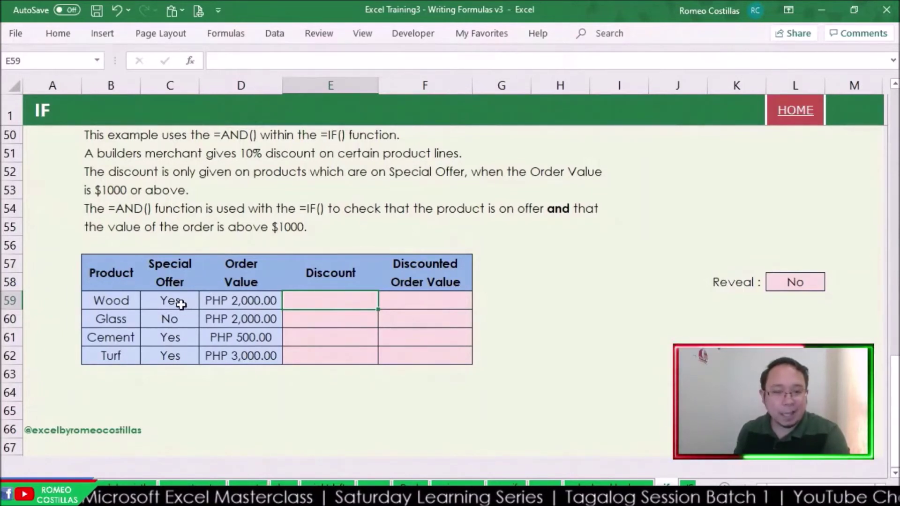
{"action": "left_click", "coordinate": [181, 304]}
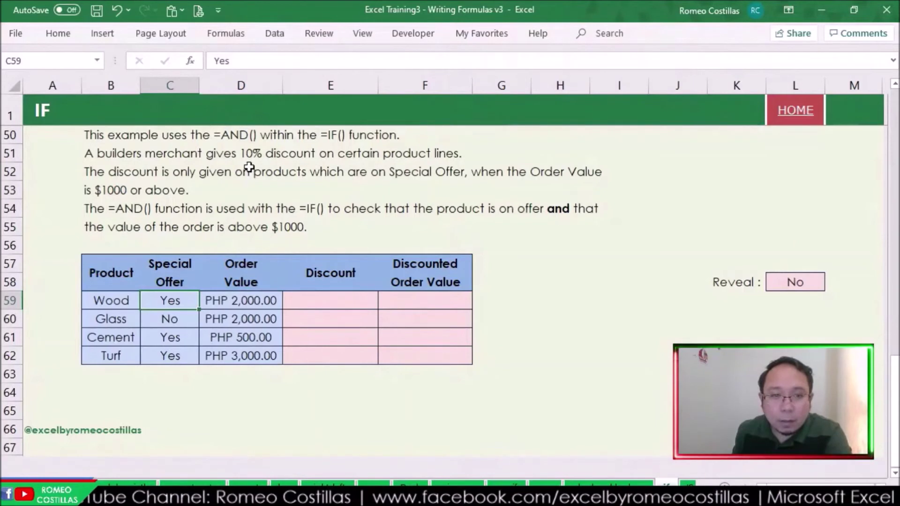
{"action": "left_click", "coordinate": [300, 305]}
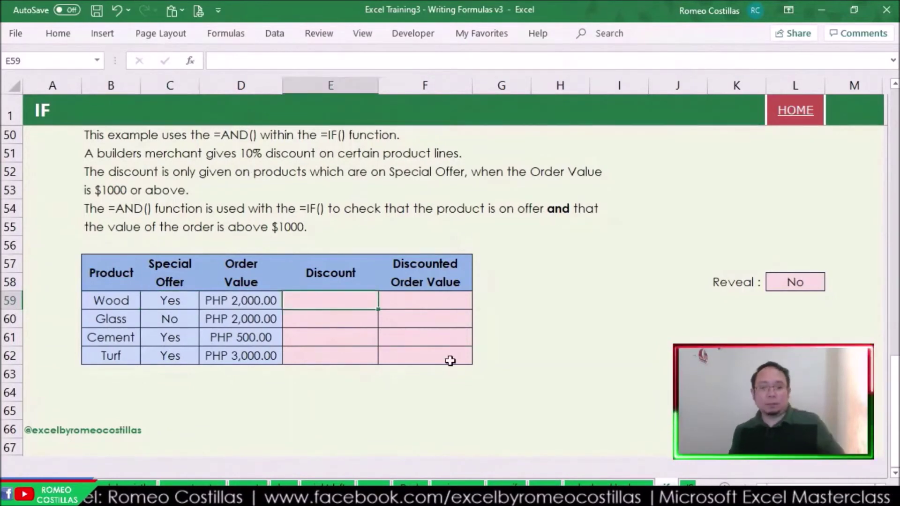
Start E59 with =IF(AND(C59="Yes",D59>=1000), as the discount test
{"action": "type", "text": "="}
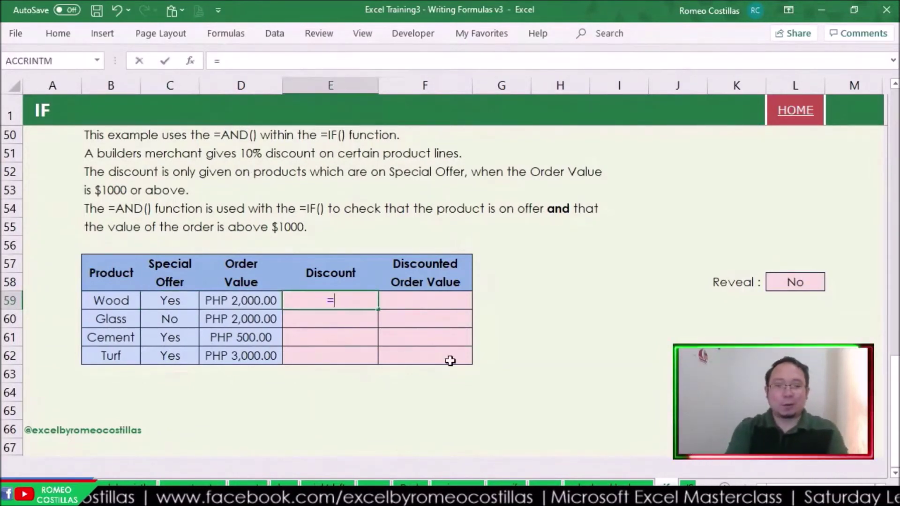
{"action": "type", "text": "if"}
{"action": "key", "text": "Tab"}
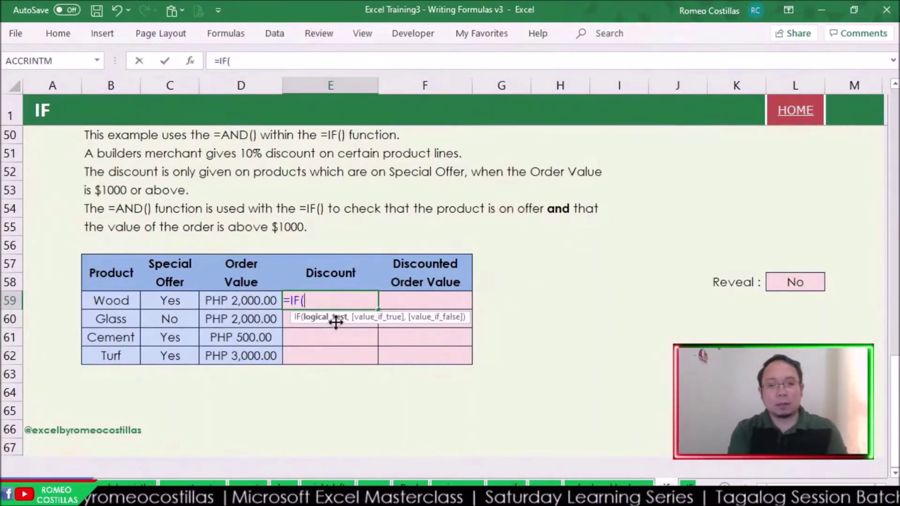
{"action": "type", "text": "and"}
{"action": "key", "text": "Tab"}
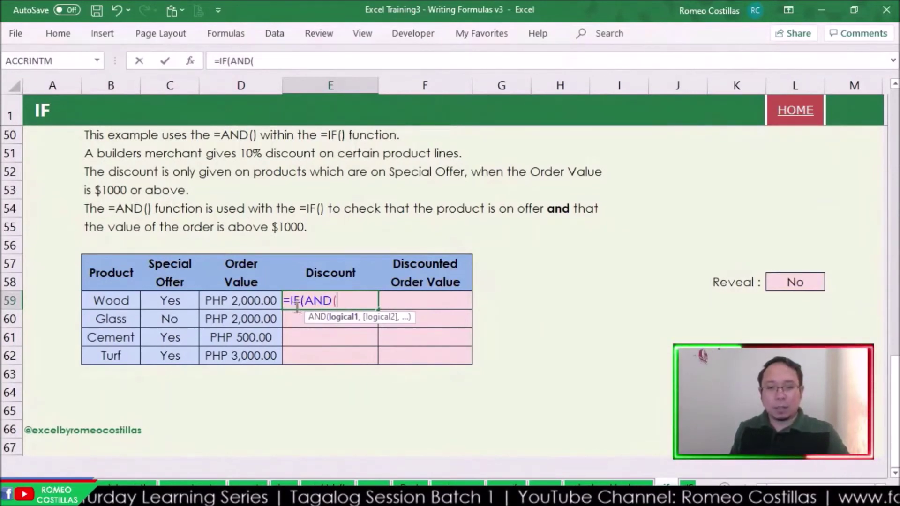
{"action": "left_click", "coordinate": [173, 303]}
{"action": "type", "text": "="}
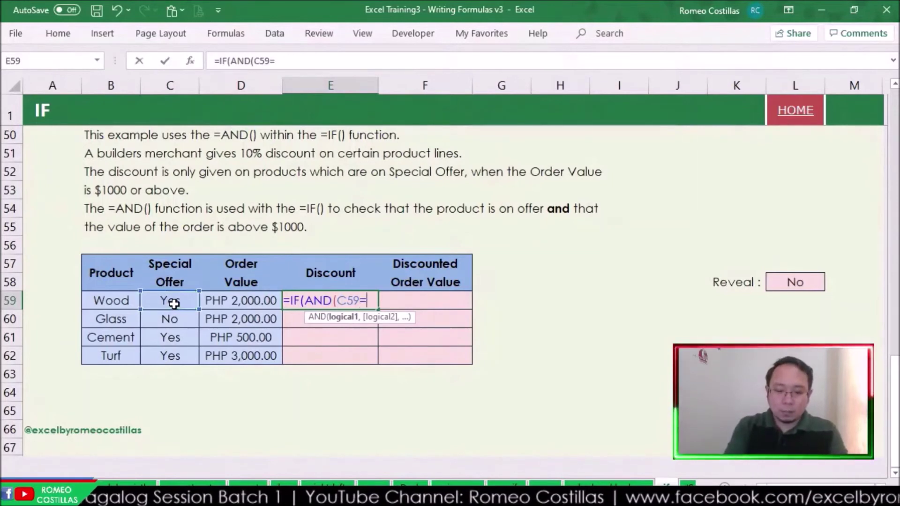
{"action": "type", "text": "\"Yes"}
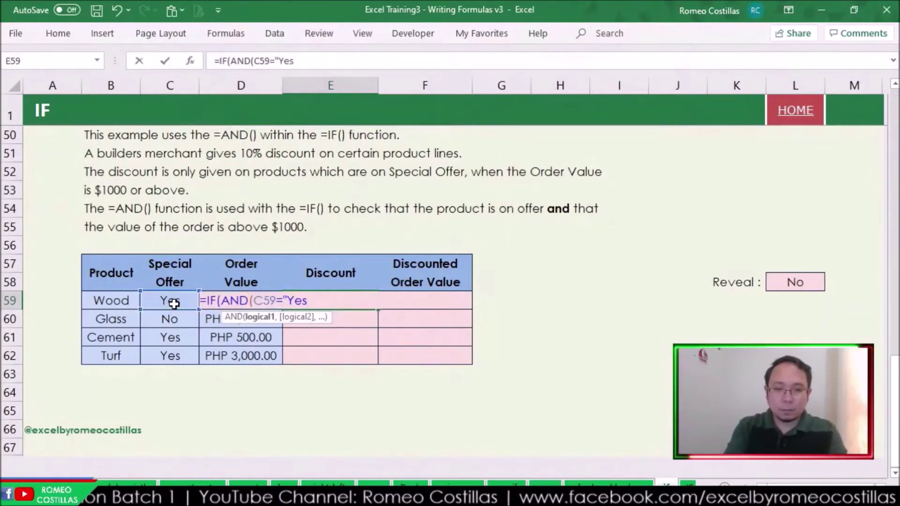
{"action": "type", "text": "\","}
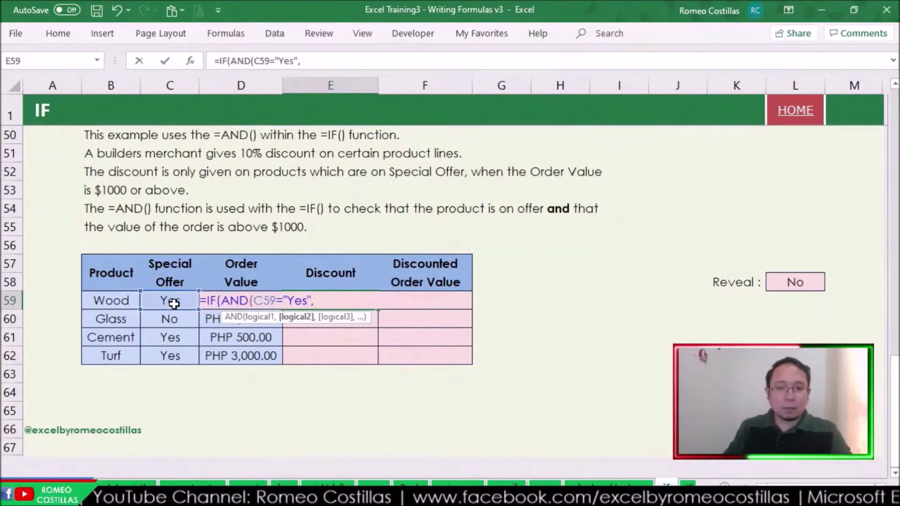
{"action": "key", "text": "Left"}
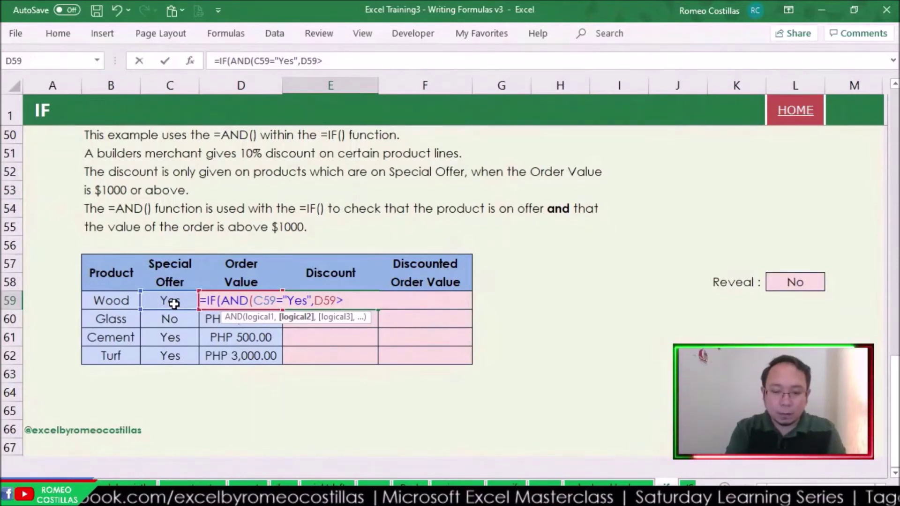
{"action": "type", "text": "=1000"}
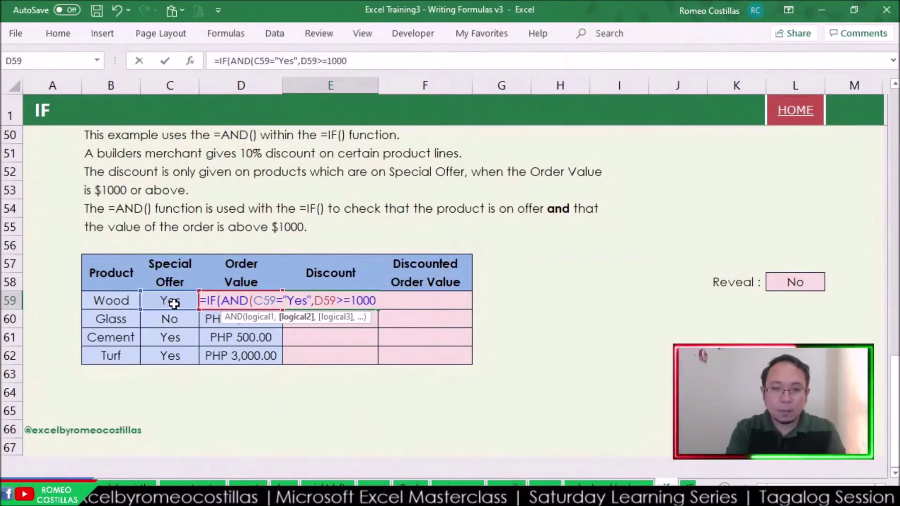
{"action": "type", "text": "),"}
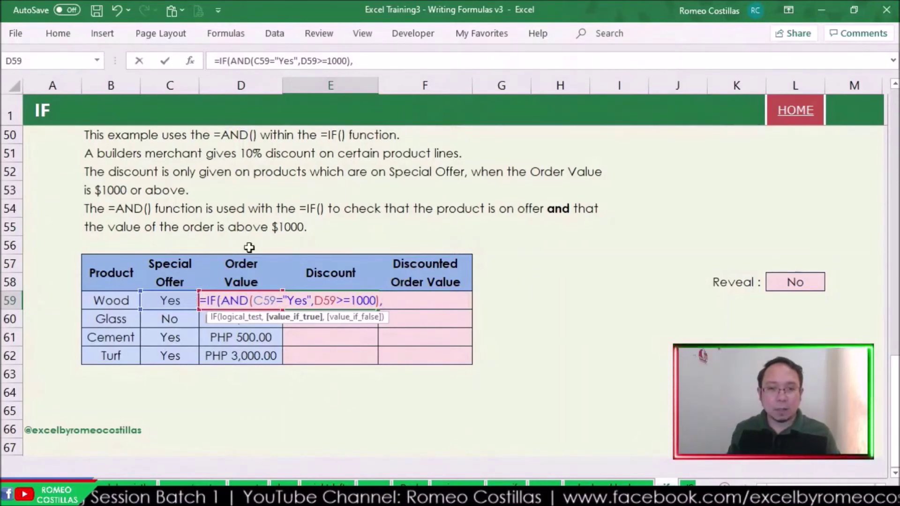
Finish the formula with D59*10% when true and 0 otherwise, and commit it
{"action": "left_click", "coordinate": [162, 301]}
{"action": "key", "text": "Right"}
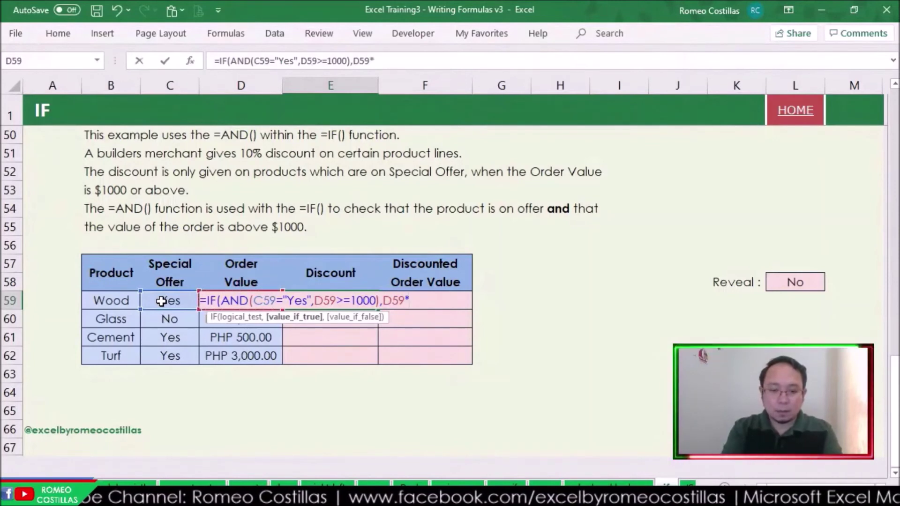
{"action": "type", "text": "10%,"}
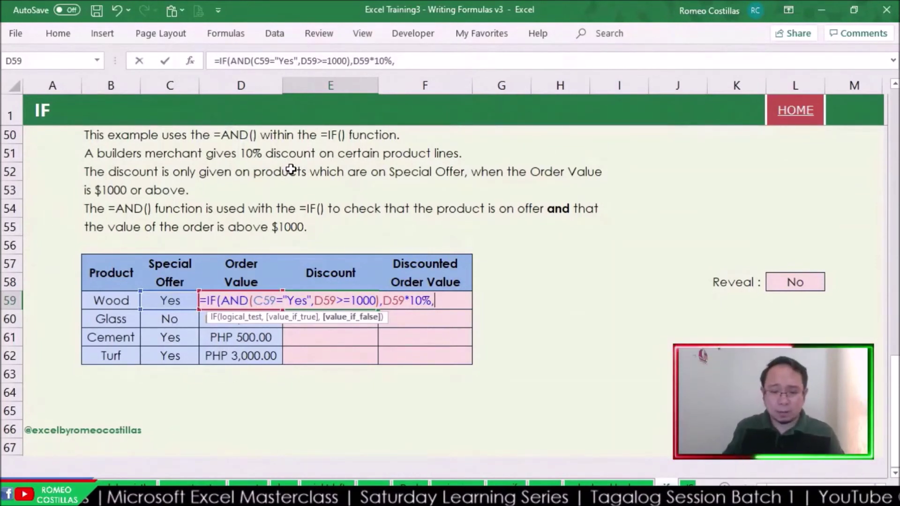
{"action": "type", "text": "0"}
{"action": "key", "text": "Return"}
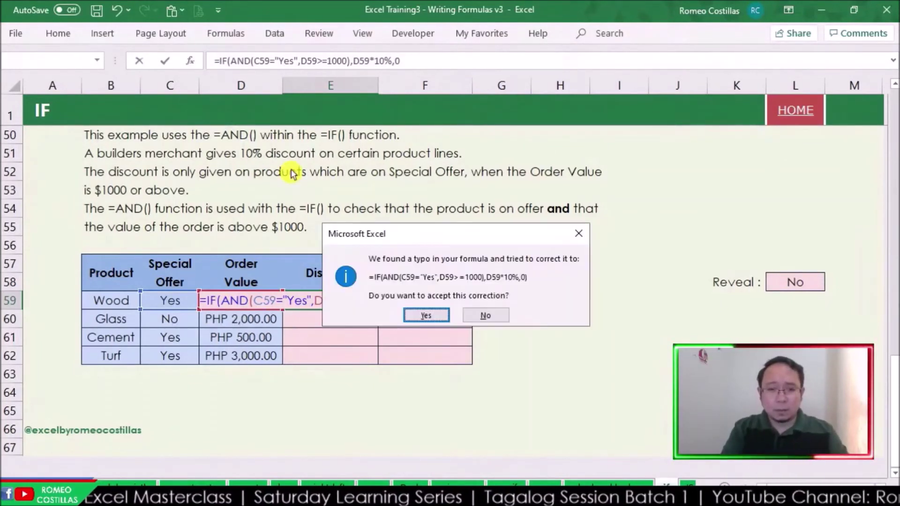
Accept the corrected Discount formula in E59, which checks Wood's Special Offer and 2000 order value
{"action": "key", "text": "Return"}
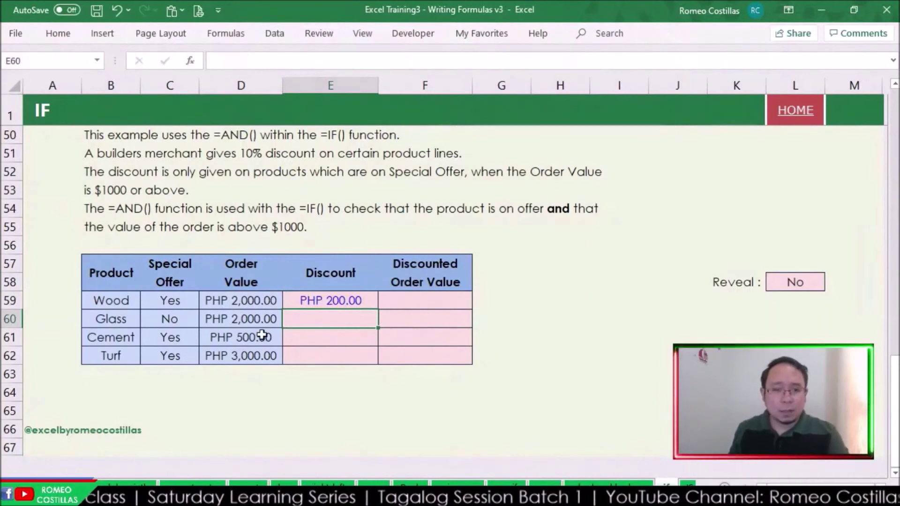
{"action": "left_click", "coordinate": [177, 301]}
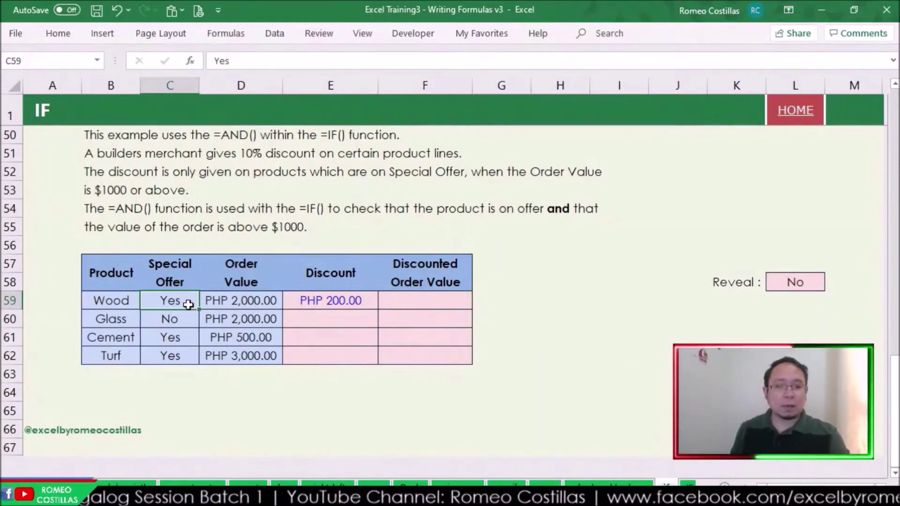
{"action": "left_click", "coordinate": [256, 304]}
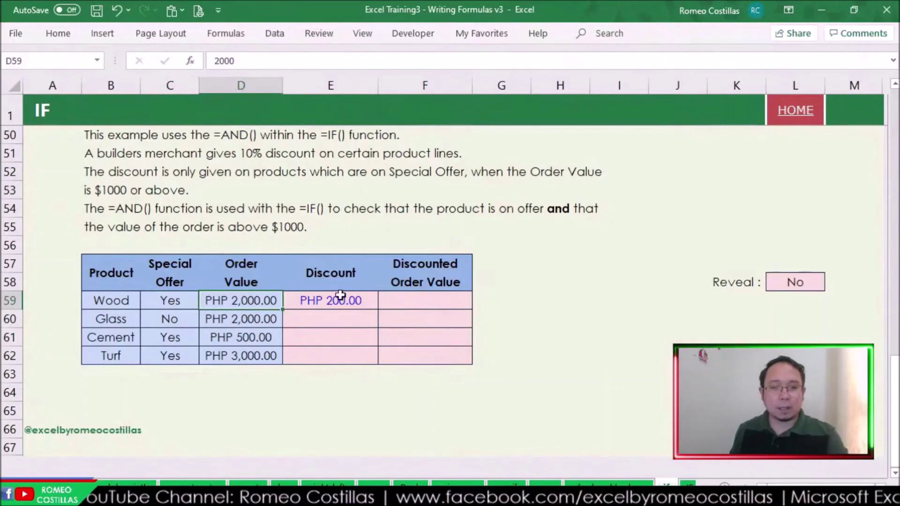
{"action": "left_click_drag", "start_coordinate": [179, 305], "coordinate": [221, 302]}
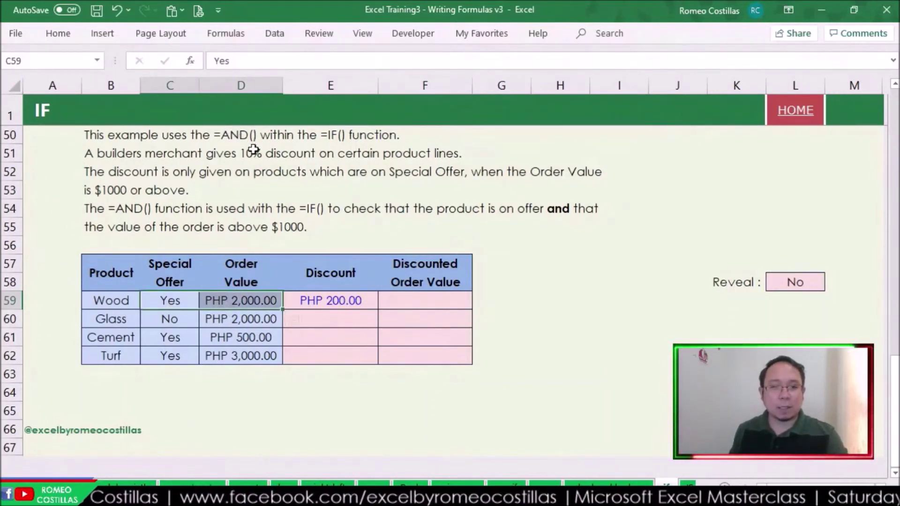
Copy the Discount formula down to E62, giving PHP 200.00, 0.00, 0.00 and 300.00
{"action": "left_click", "coordinate": [372, 306]}
{"action": "left_click_drag", "start_coordinate": [377, 310], "coordinate": [378, 363]}
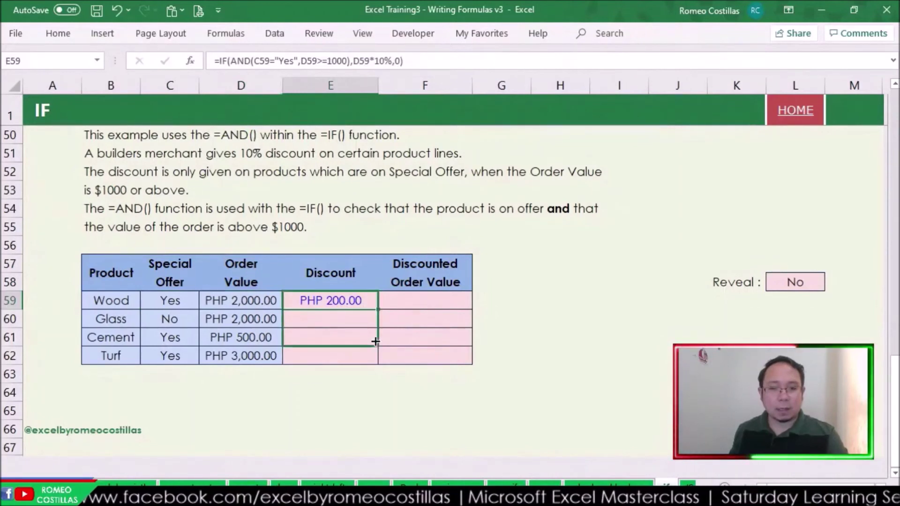
{"action": "left_click", "coordinate": [175, 318]}
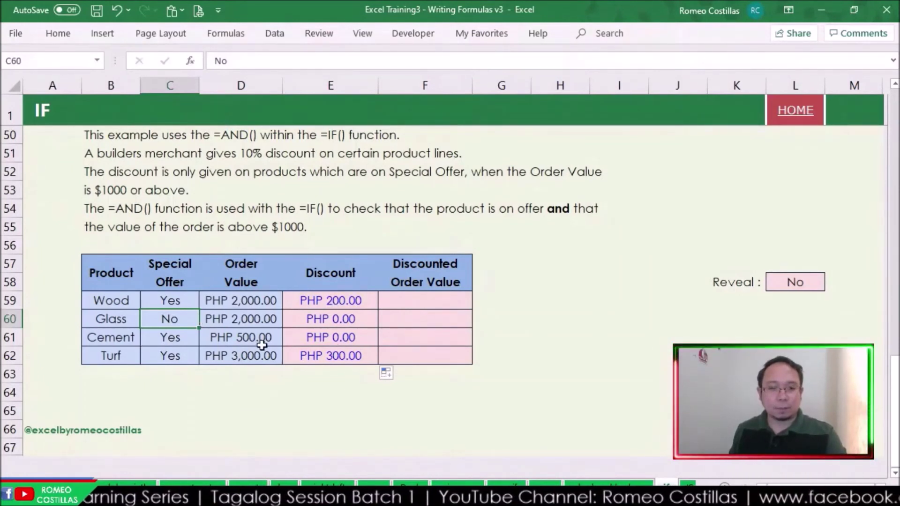
{"action": "left_click", "coordinate": [161, 336]}
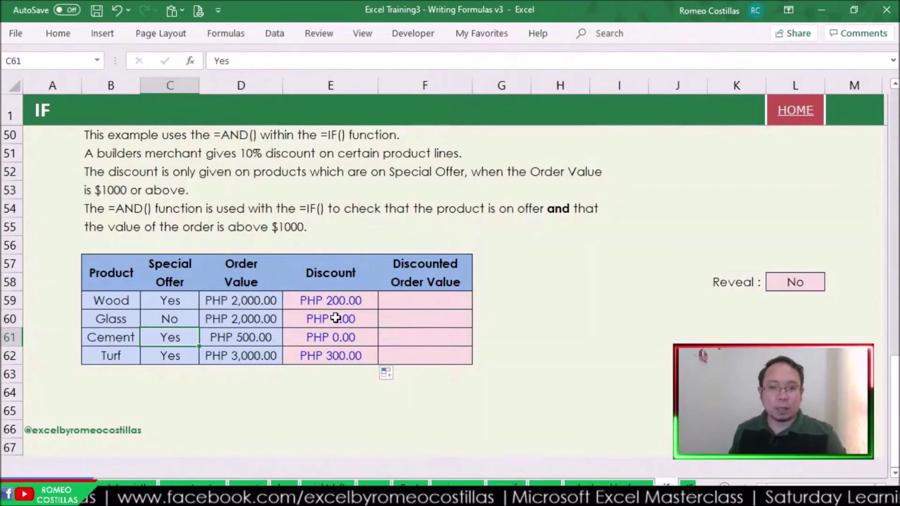
Enter =D59-E59 in F59 for Wood's discounted order value
{"action": "left_click", "coordinate": [408, 299]}
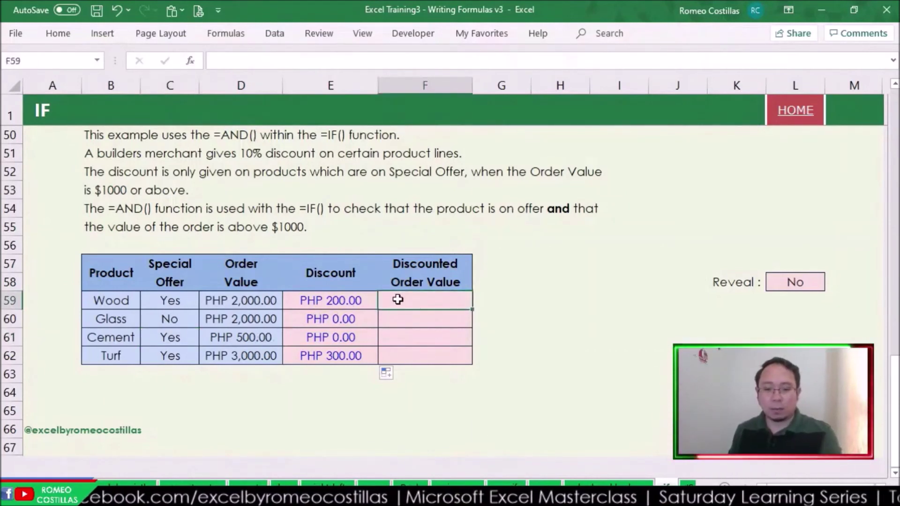
{"action": "type", "text": "="}
{"action": "left_click", "coordinate": [236, 307]}
{"action": "type", "text": "-"}
{"action": "left_click", "coordinate": [329, 305]}
{"action": "key", "text": "Return"}
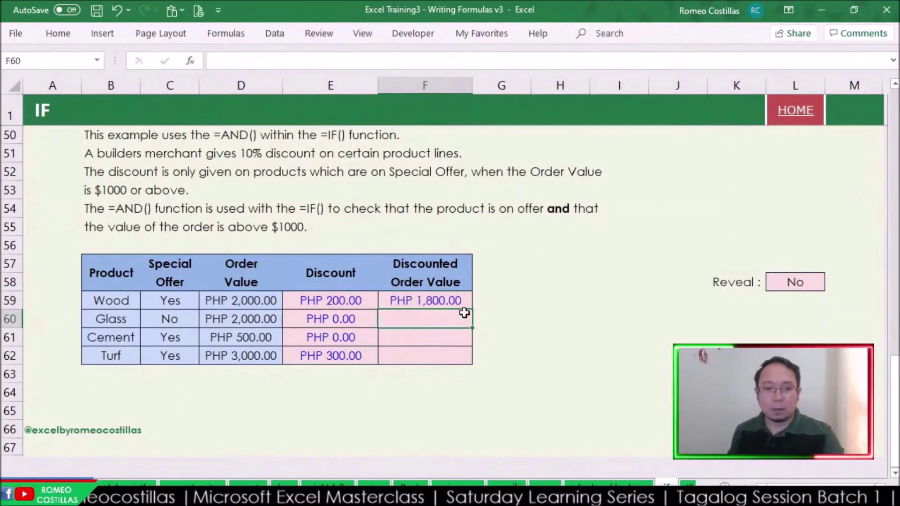
Copy the formula down to F62, giving 1,800, 2,000, 500 and 2,700
{"action": "left_click", "coordinate": [462, 300]}
{"action": "left_click_drag", "start_coordinate": [471, 309], "coordinate": [467, 366]}
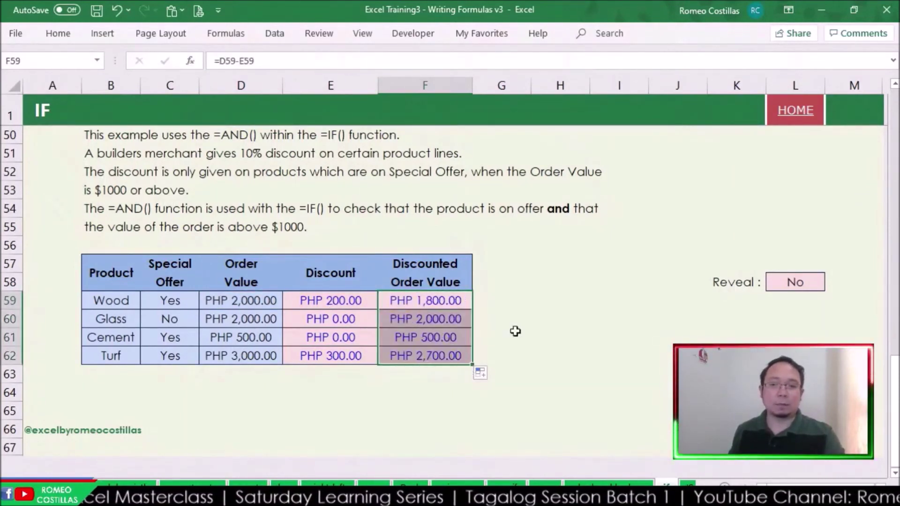
{"action": "left_click", "coordinate": [816, 292]}
Choose Yes for Reveal in L58, then return to the Student/Grade table at the top
{"action": "left_click", "coordinate": [831, 284]}
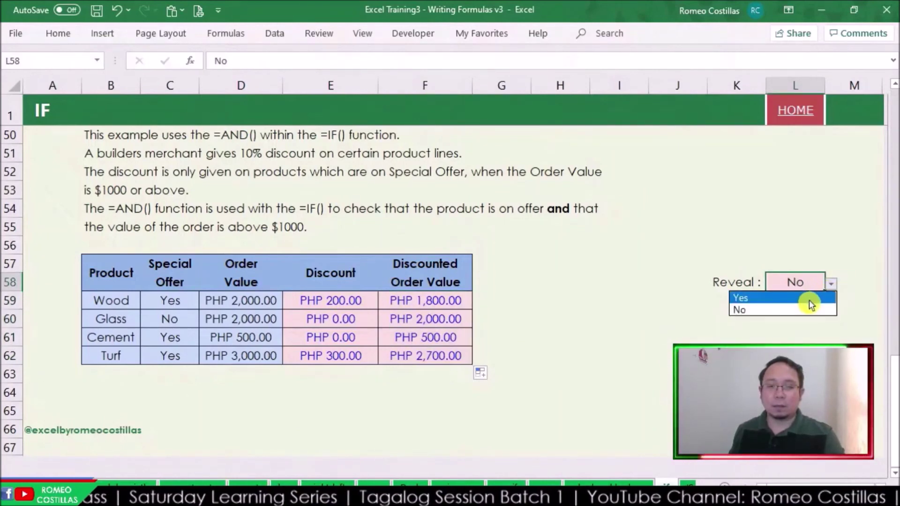
{"action": "left_click", "coordinate": [809, 297]}
{"action": "scroll", "coordinate": [530, 415], "scroll_direction": "down", "scroll_amount": 4}
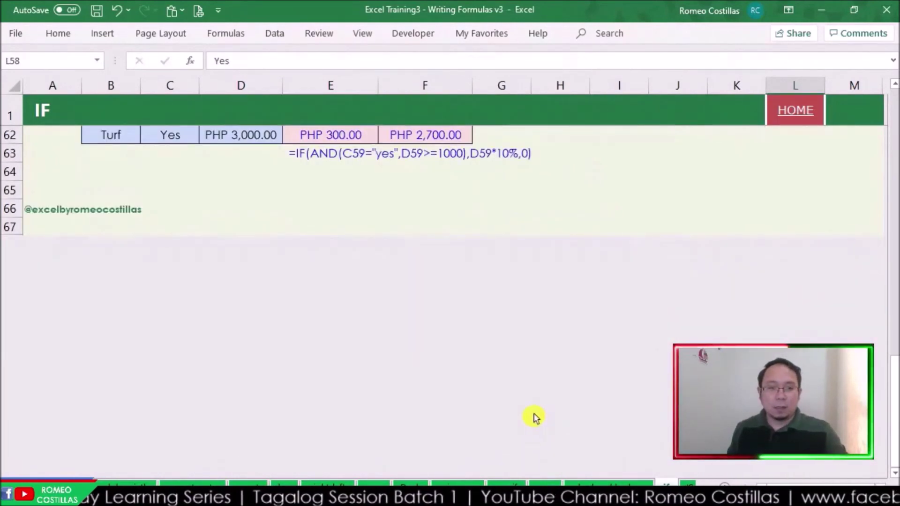
{"action": "scroll", "coordinate": [534, 415], "scroll_direction": "up", "scroll_amount": 4}
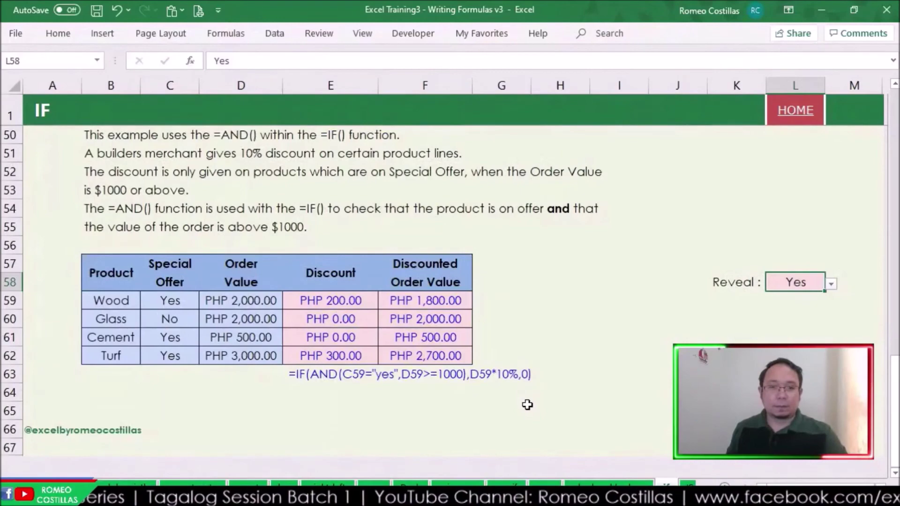
{"action": "scroll", "coordinate": [530, 408], "scroll_direction": "up", "scroll_amount": 7}
{"action": "scroll", "coordinate": [528, 405], "scroll_direction": "up", "scroll_amount": 8}
{"action": "scroll", "coordinate": [528, 405], "scroll_direction": "up", "scroll_amount": 2}
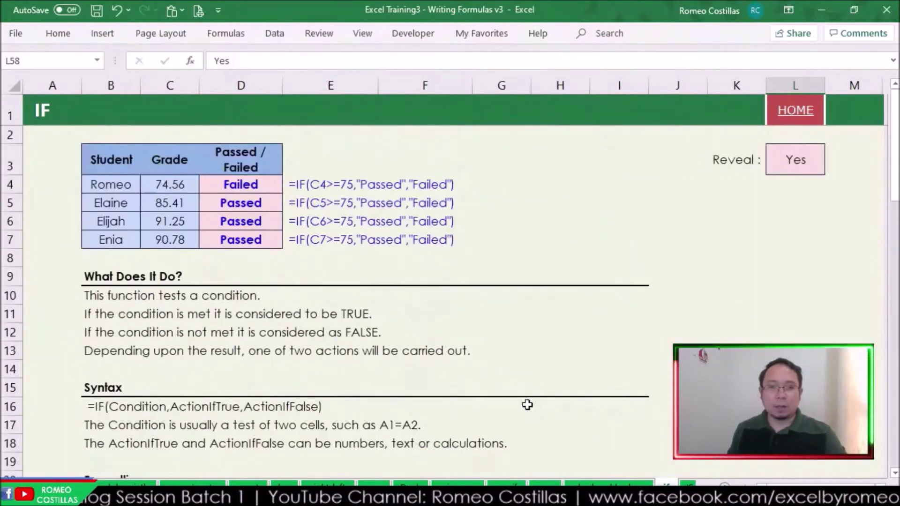